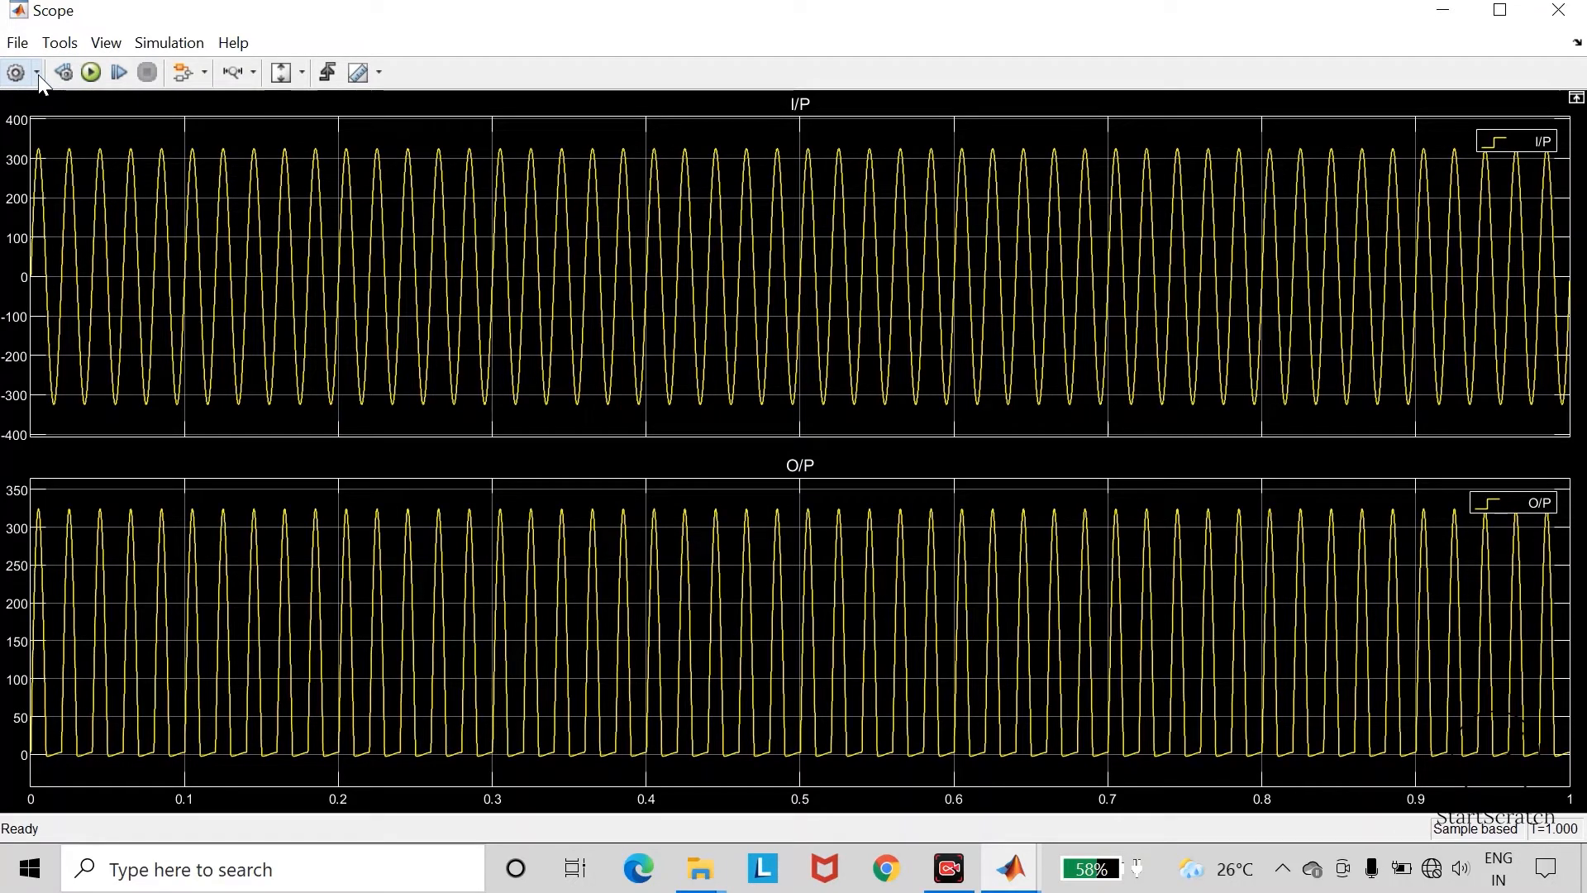
Change the scope's display layout in its configuration properties to one row of two side-by-side plots
click(38, 74)
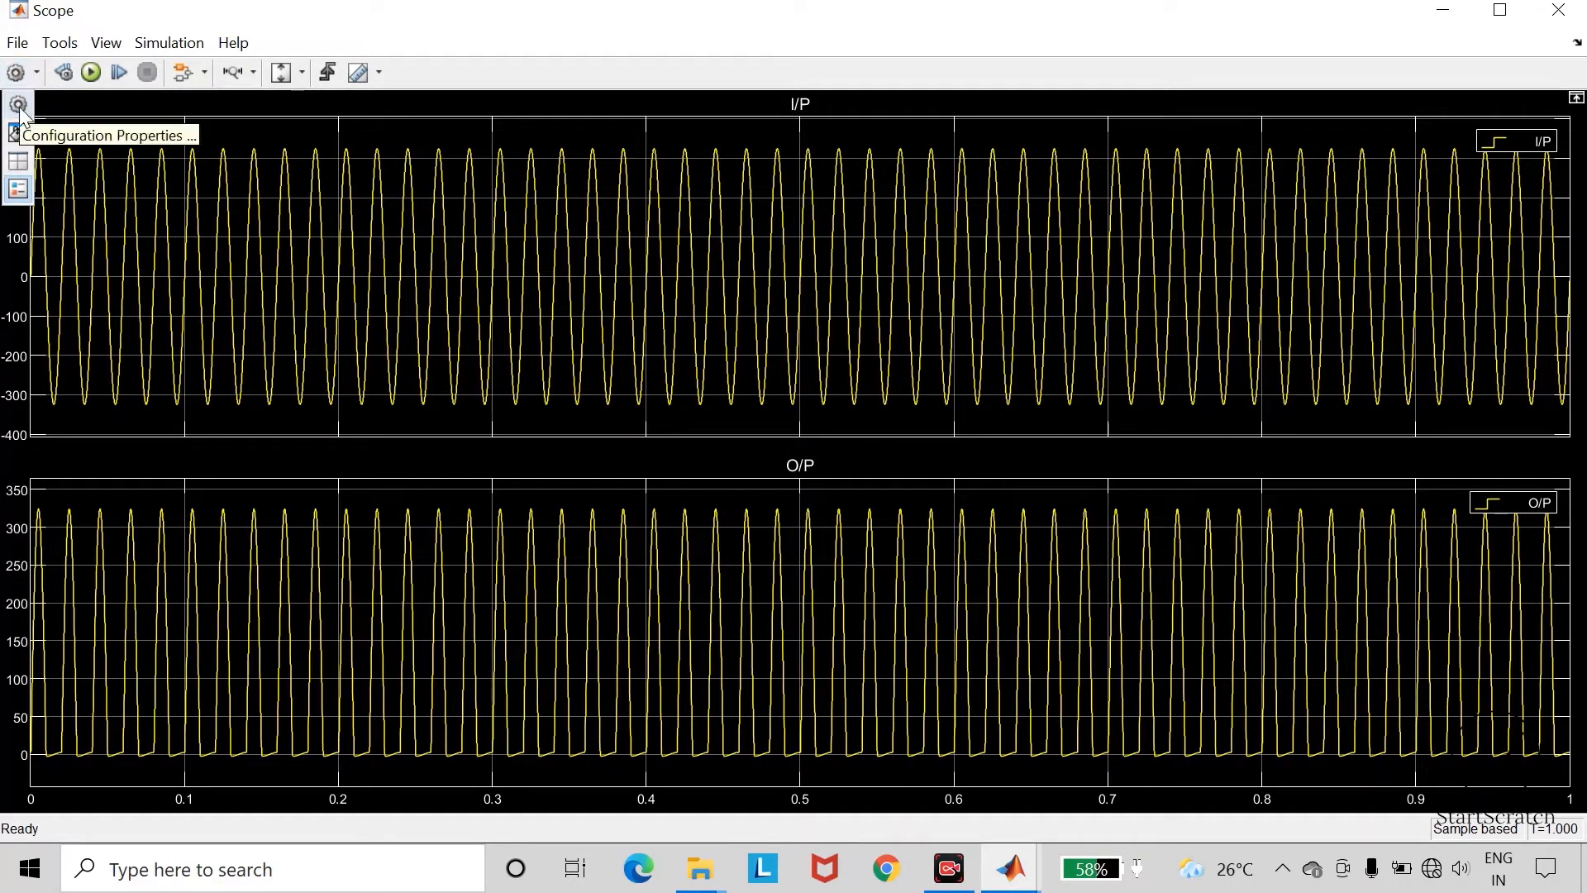
click(19, 105)
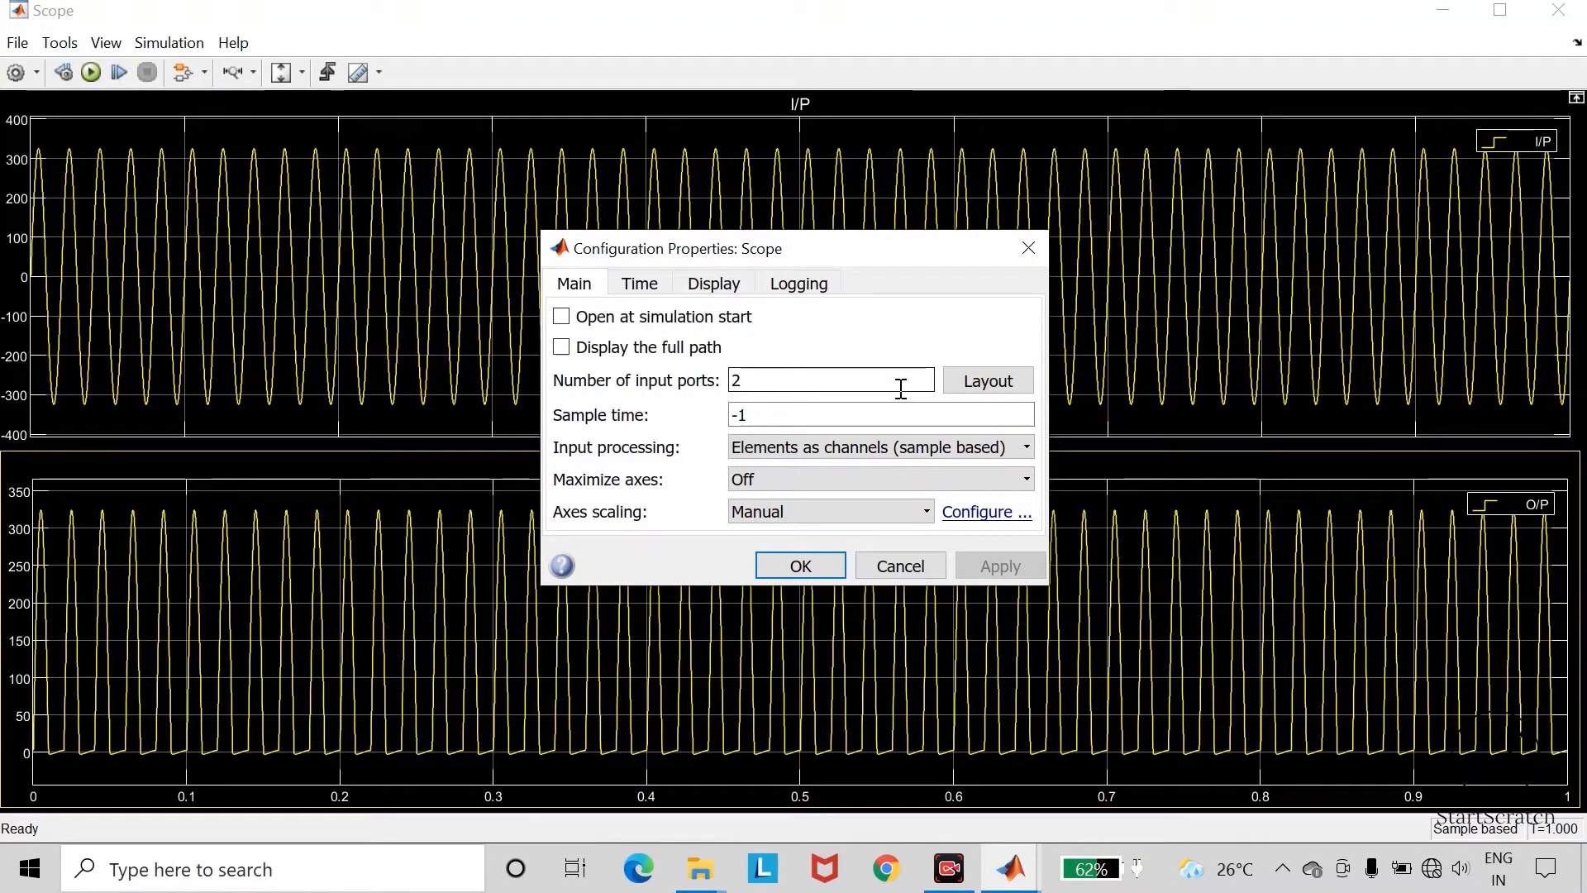
click(976, 389)
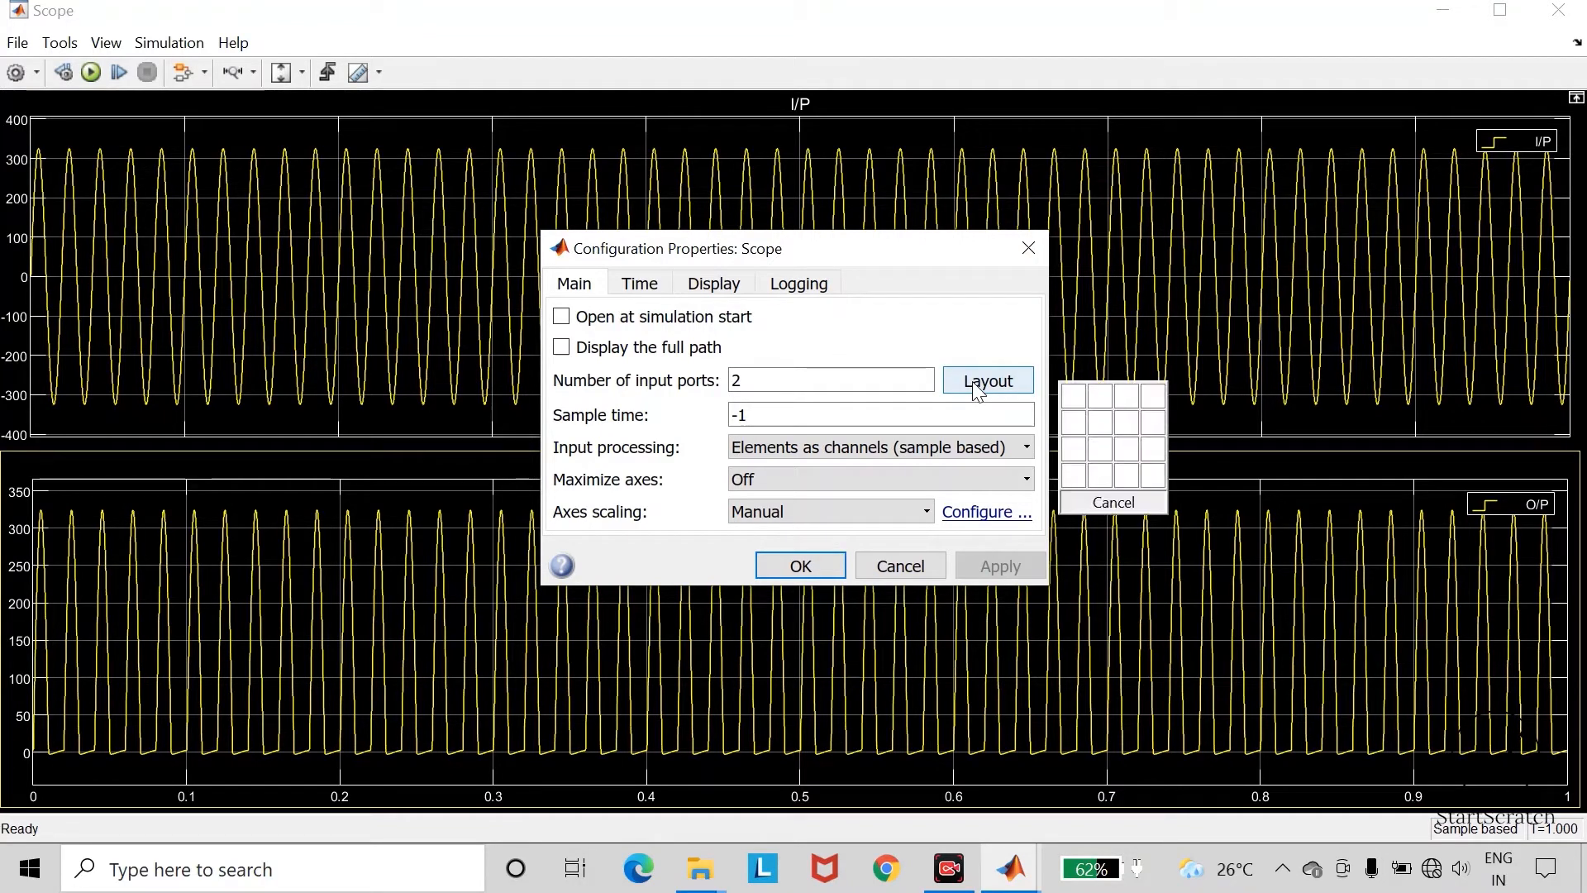
click(1099, 405)
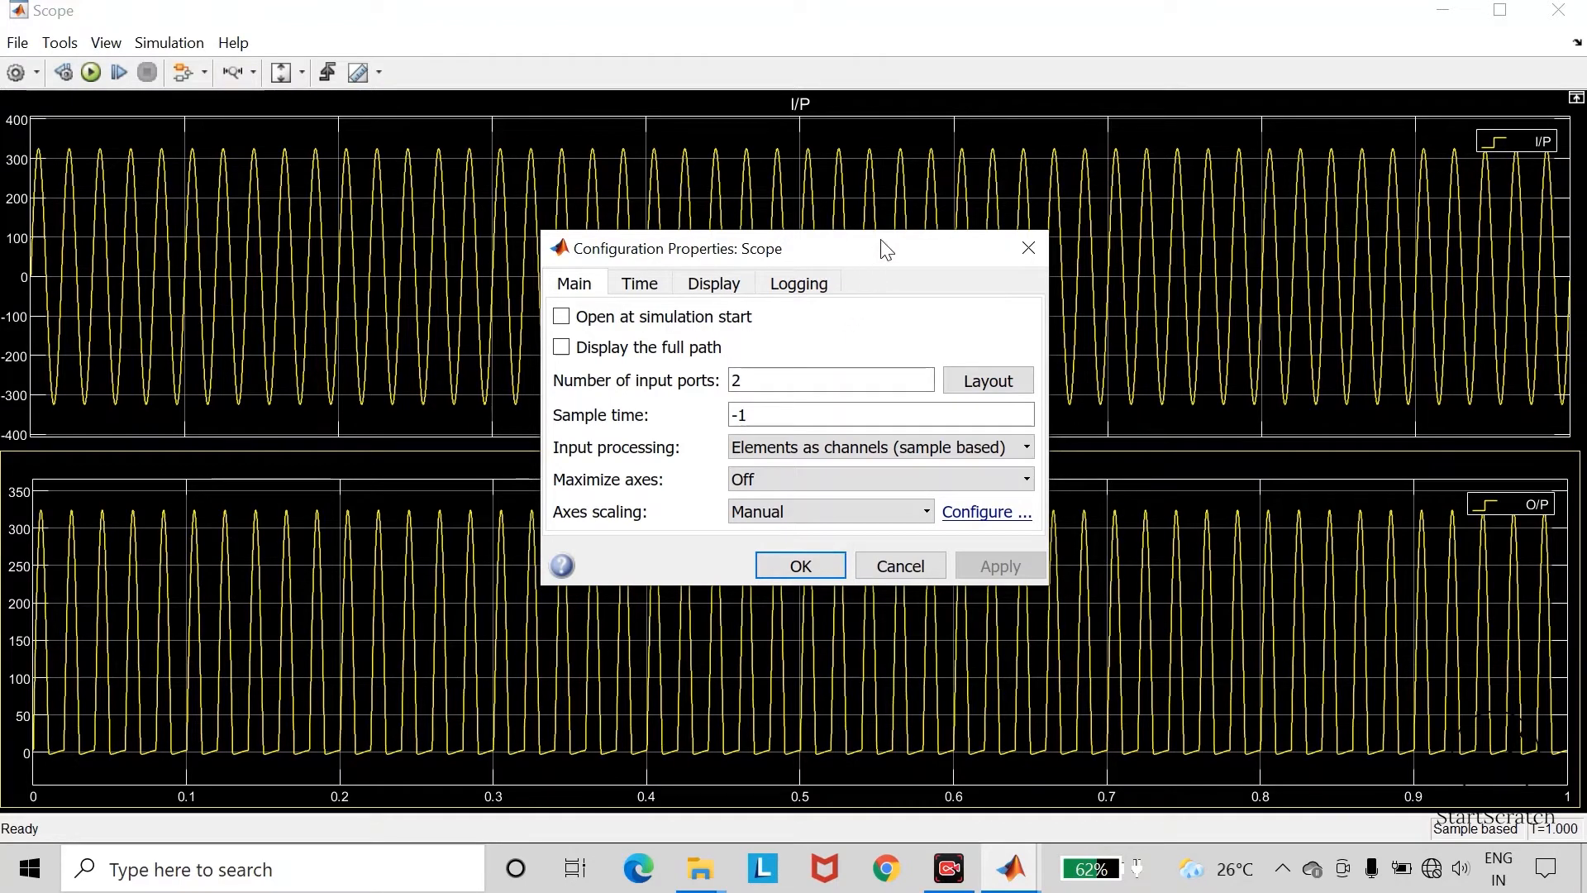
Return the scope's display layout to two plots stacked in a single column and accept the configuration
drag(885, 248, 856, 278)
click(982, 401)
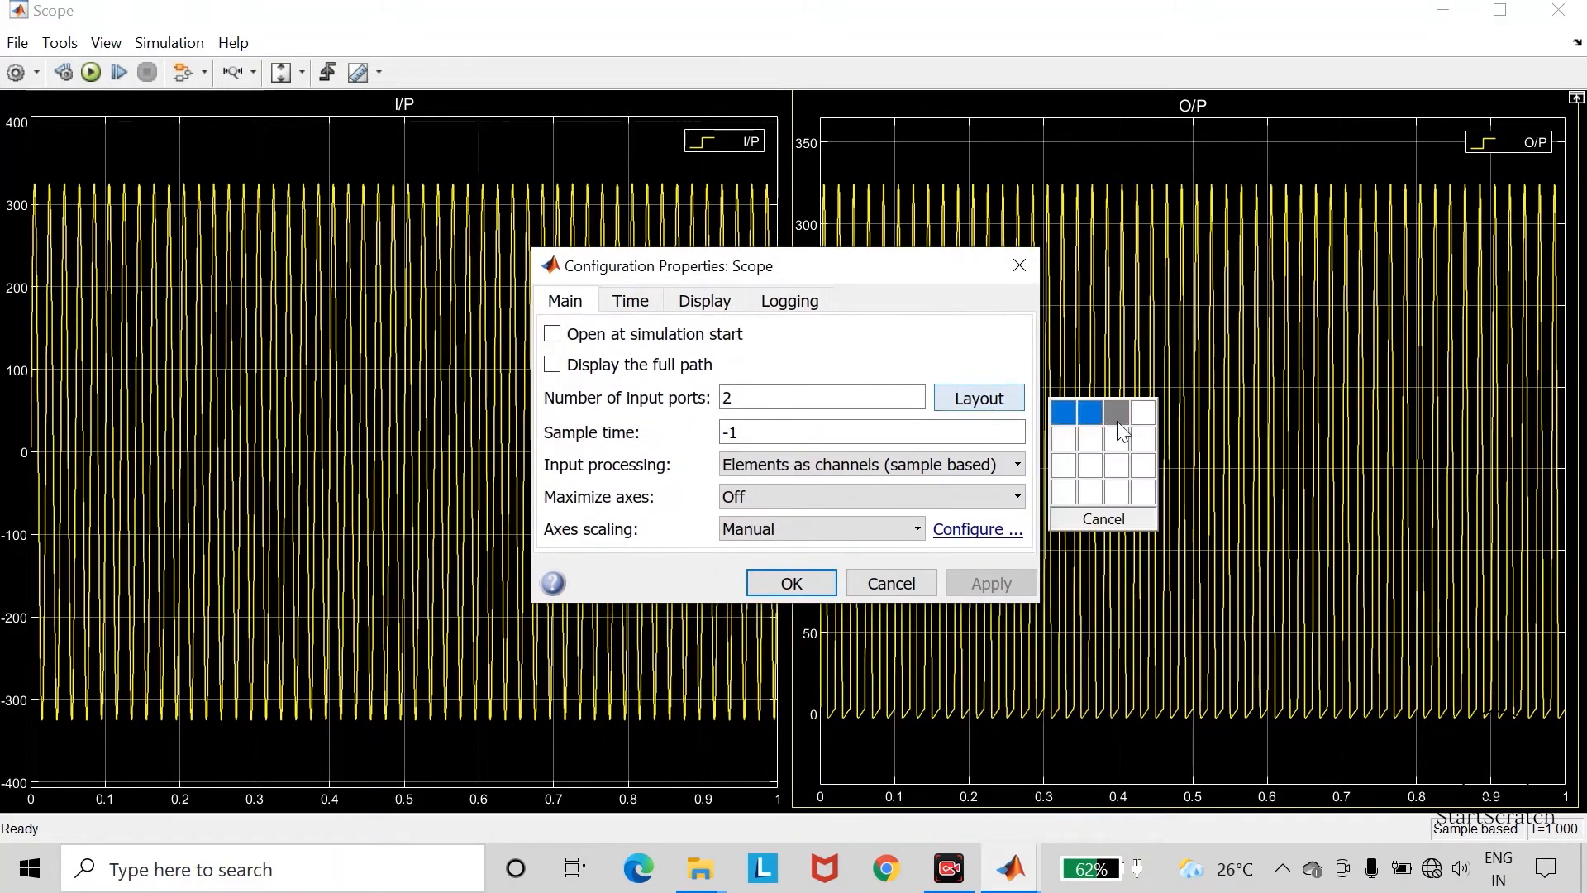
click(1068, 434)
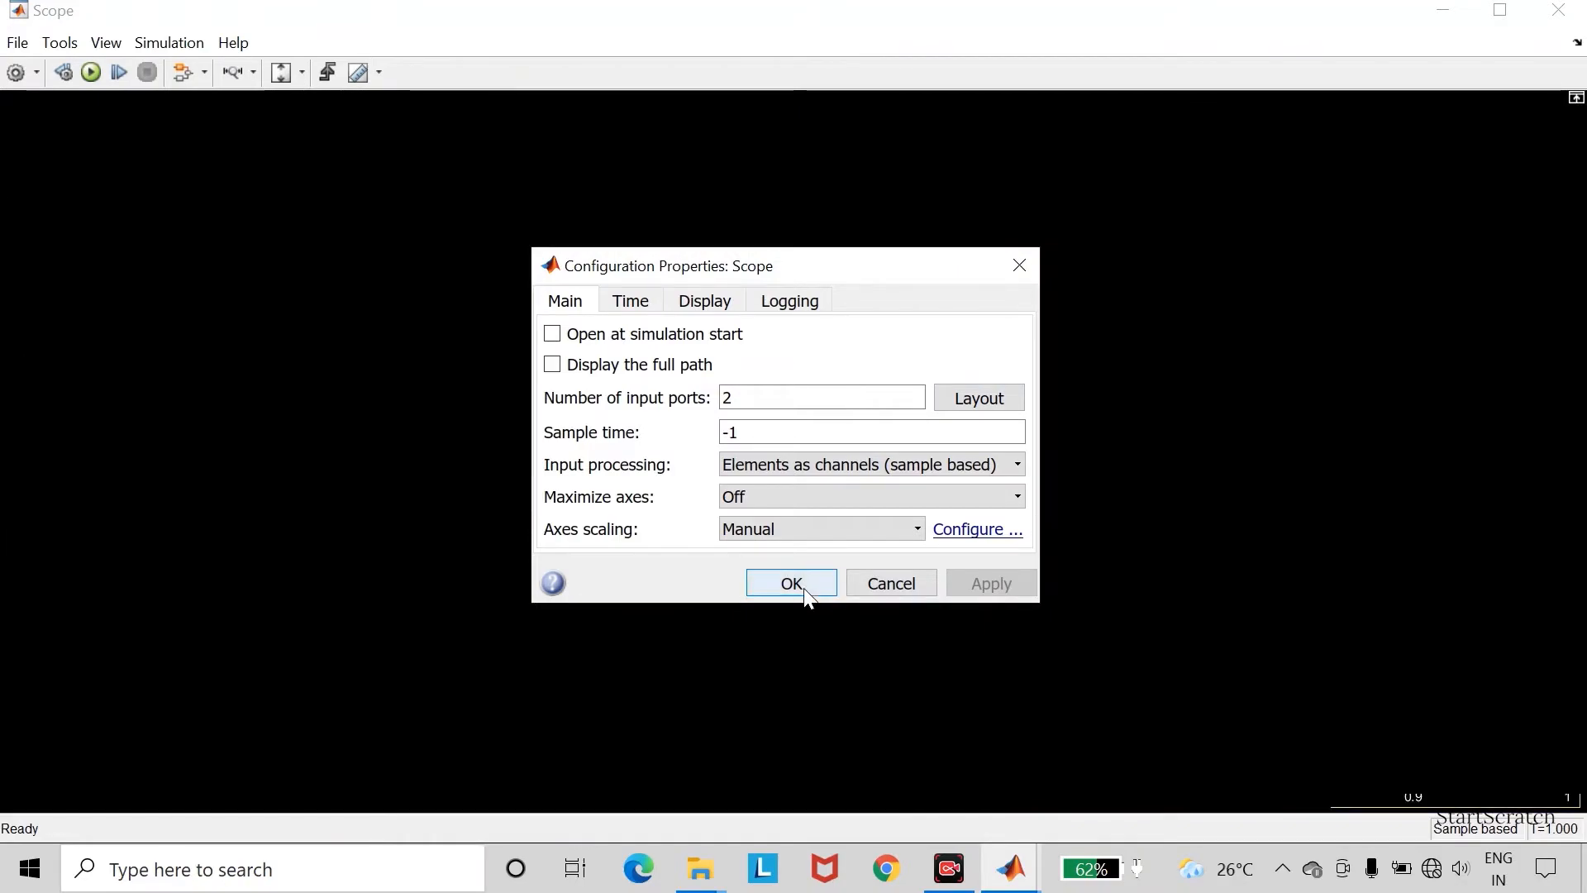
click(791, 584)
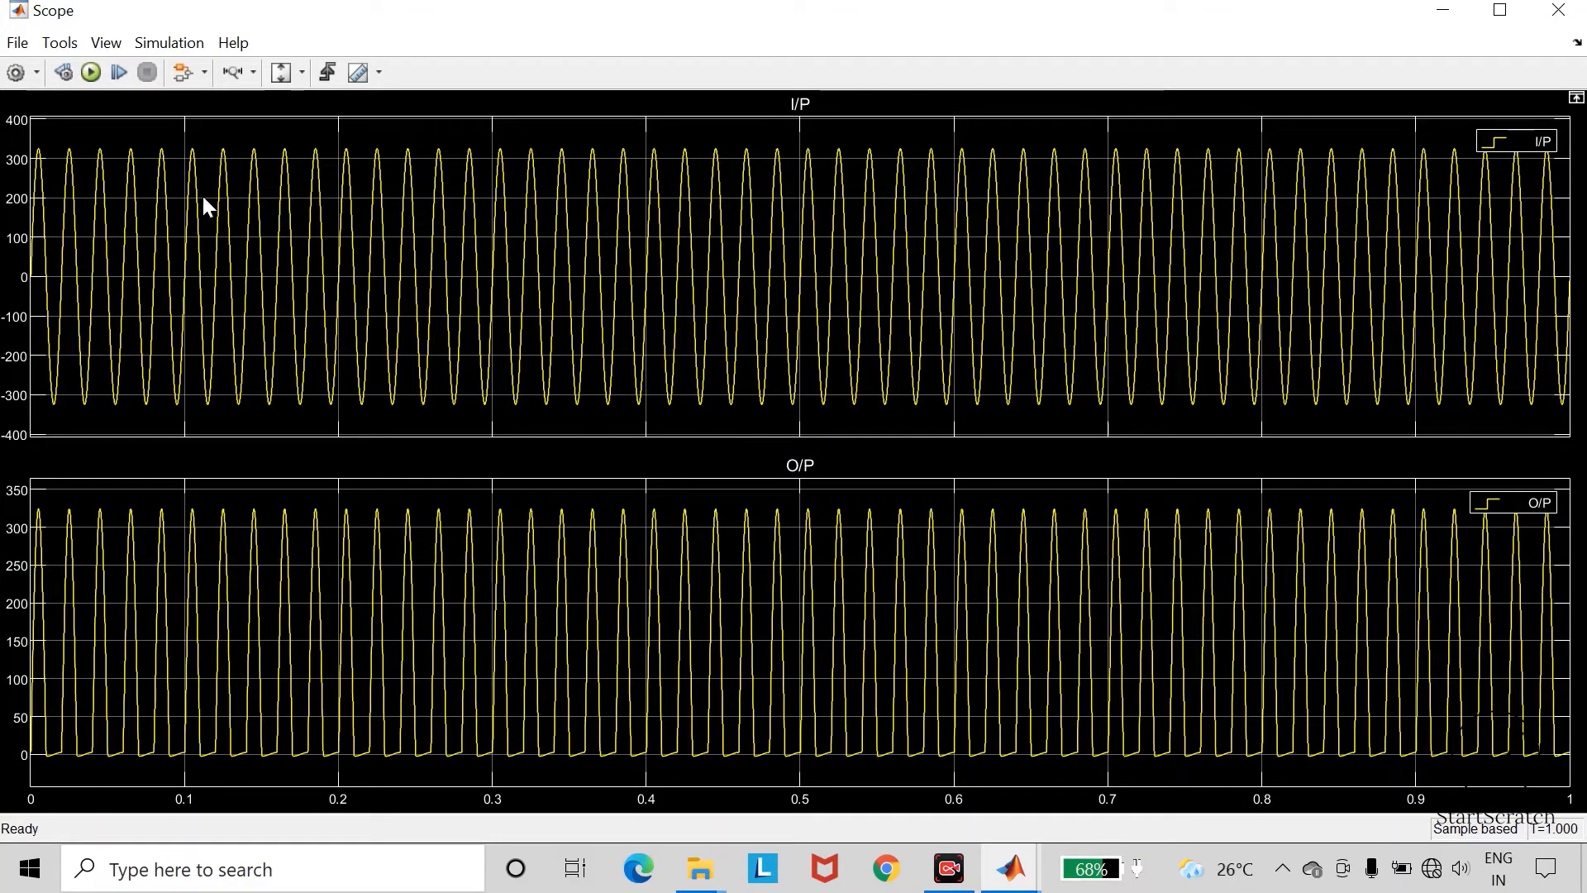
Hide the legends on the scope plots, and turn them back on
click(104, 43)
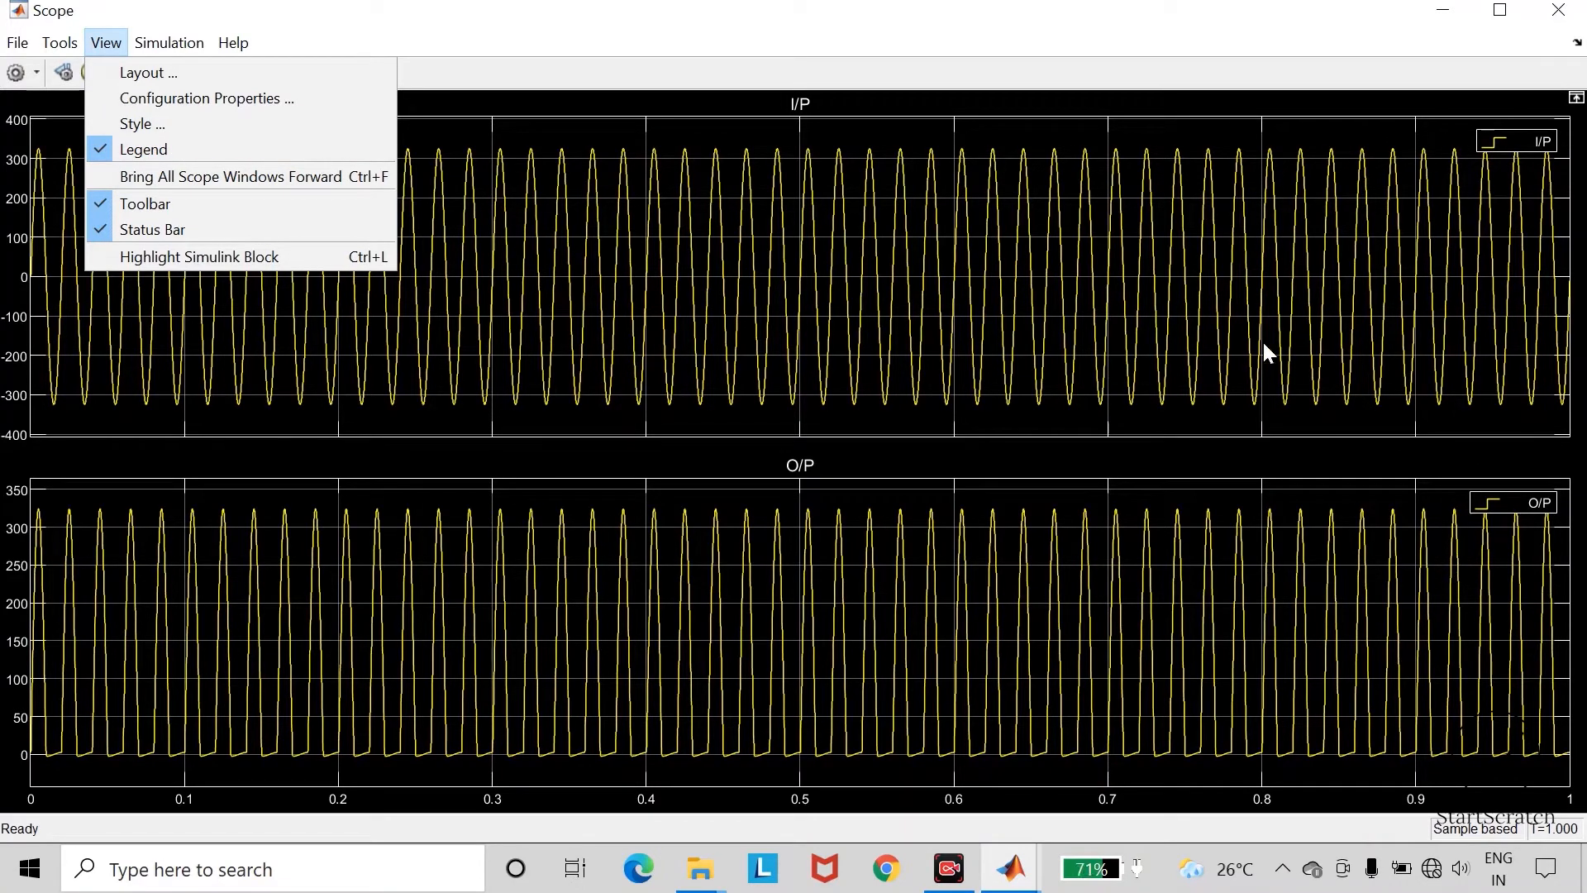
click(116, 148)
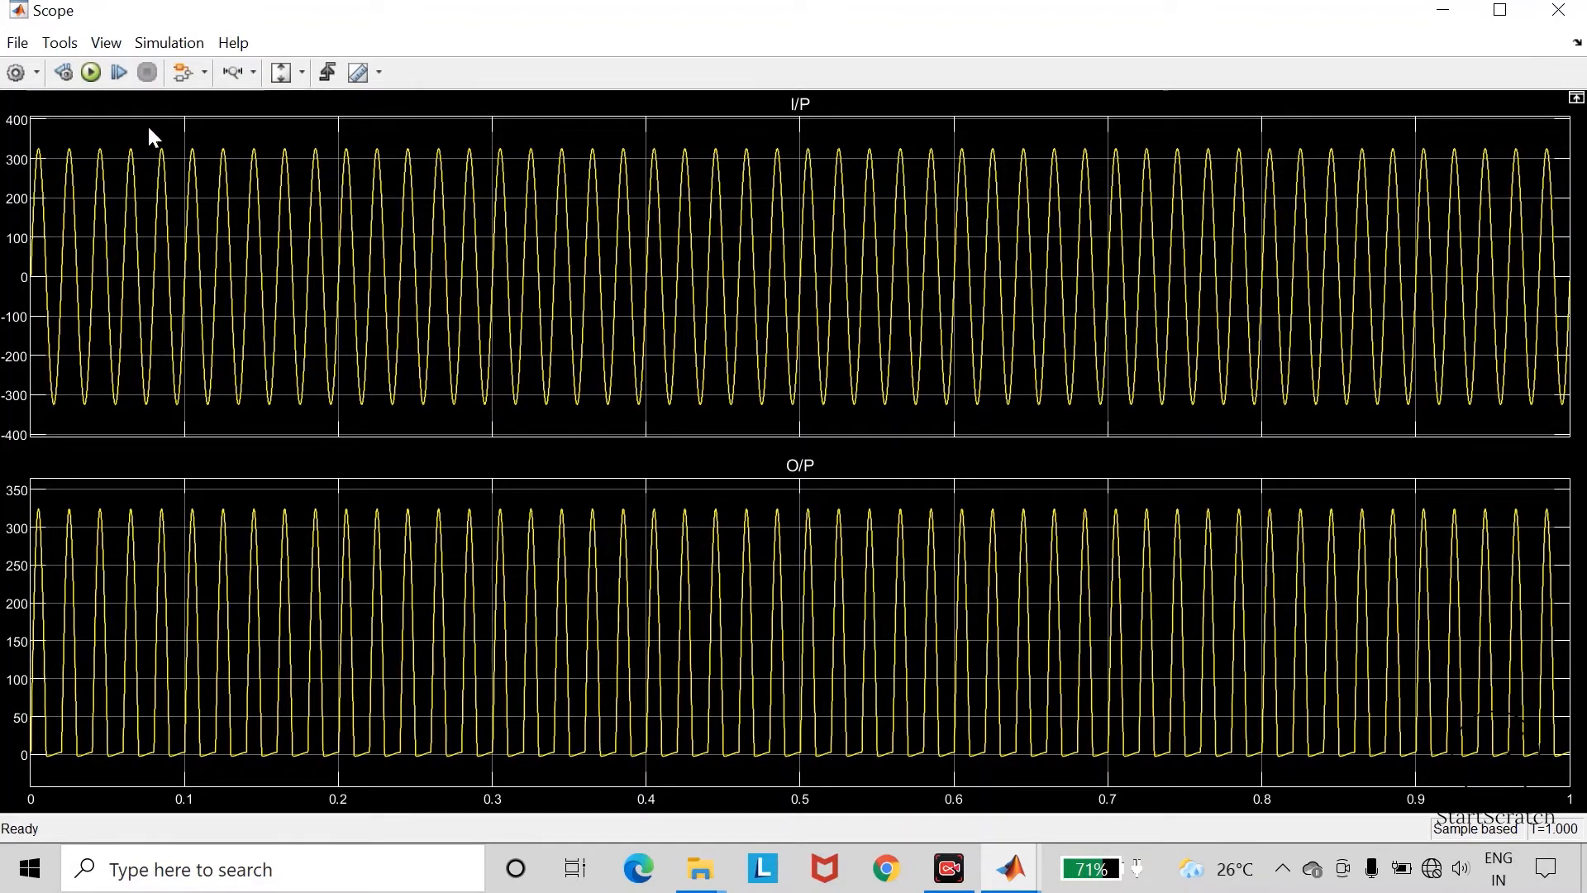
click(106, 42)
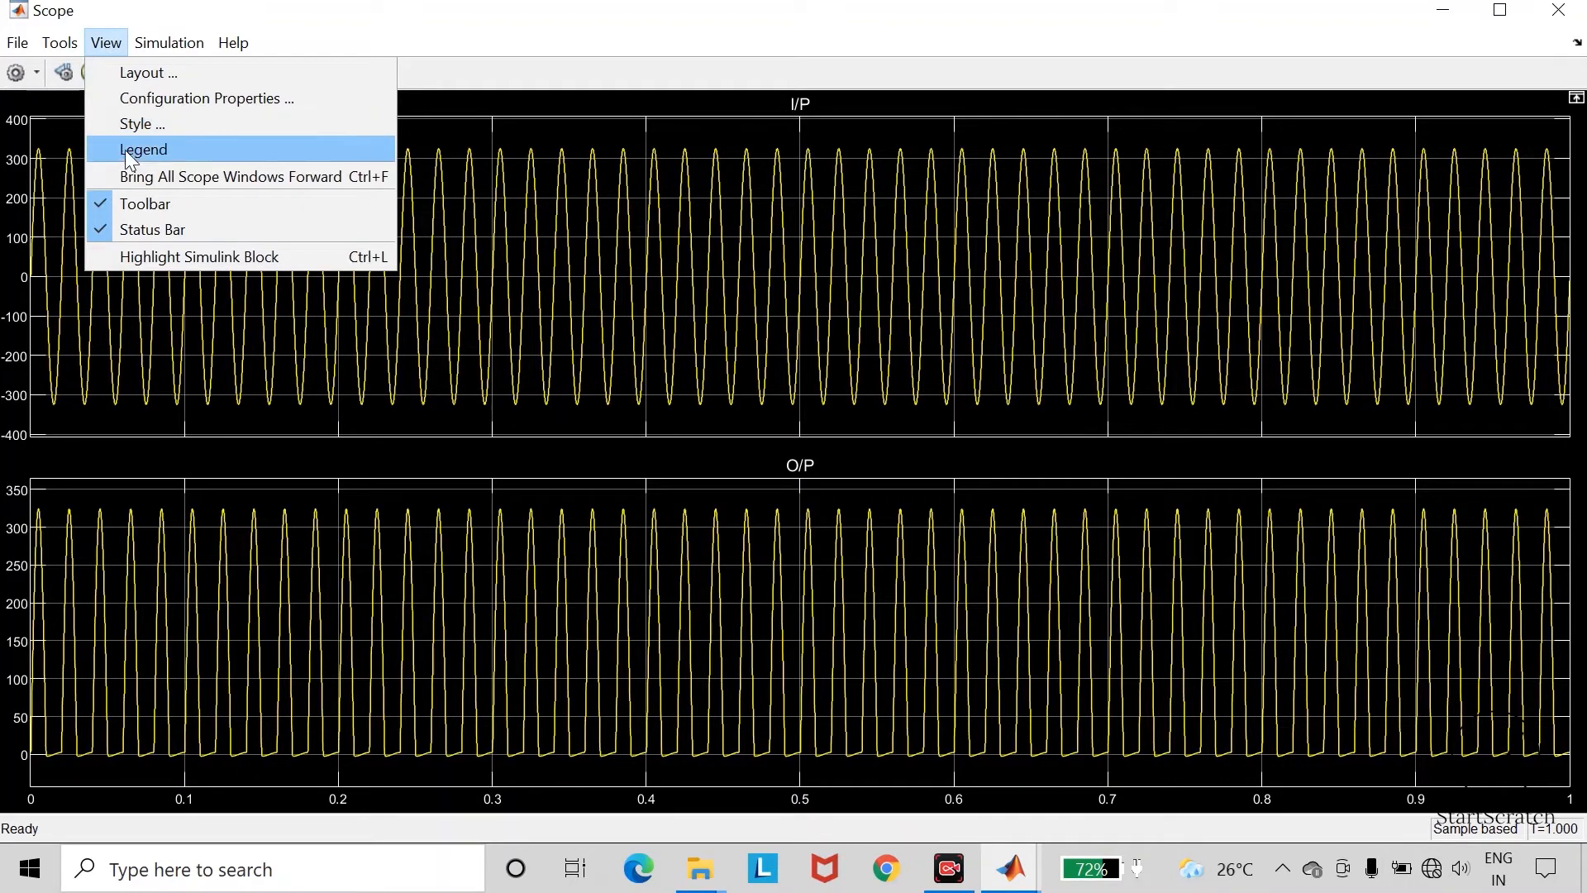
click(128, 147)
Open the scope's style settings and apply white as the figure color
click(106, 42)
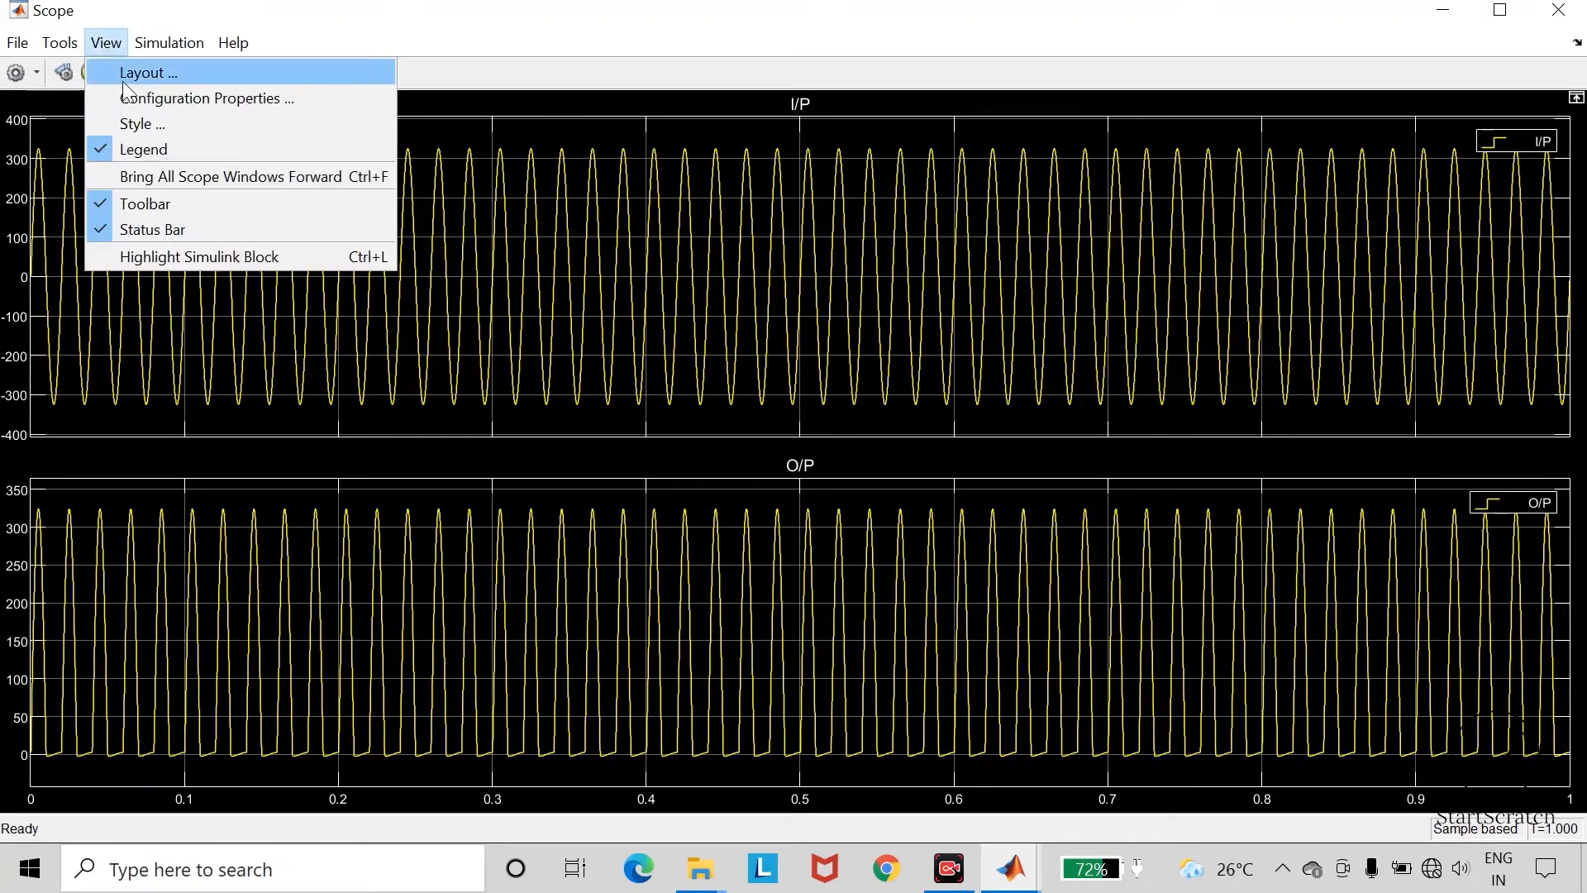
click(141, 122)
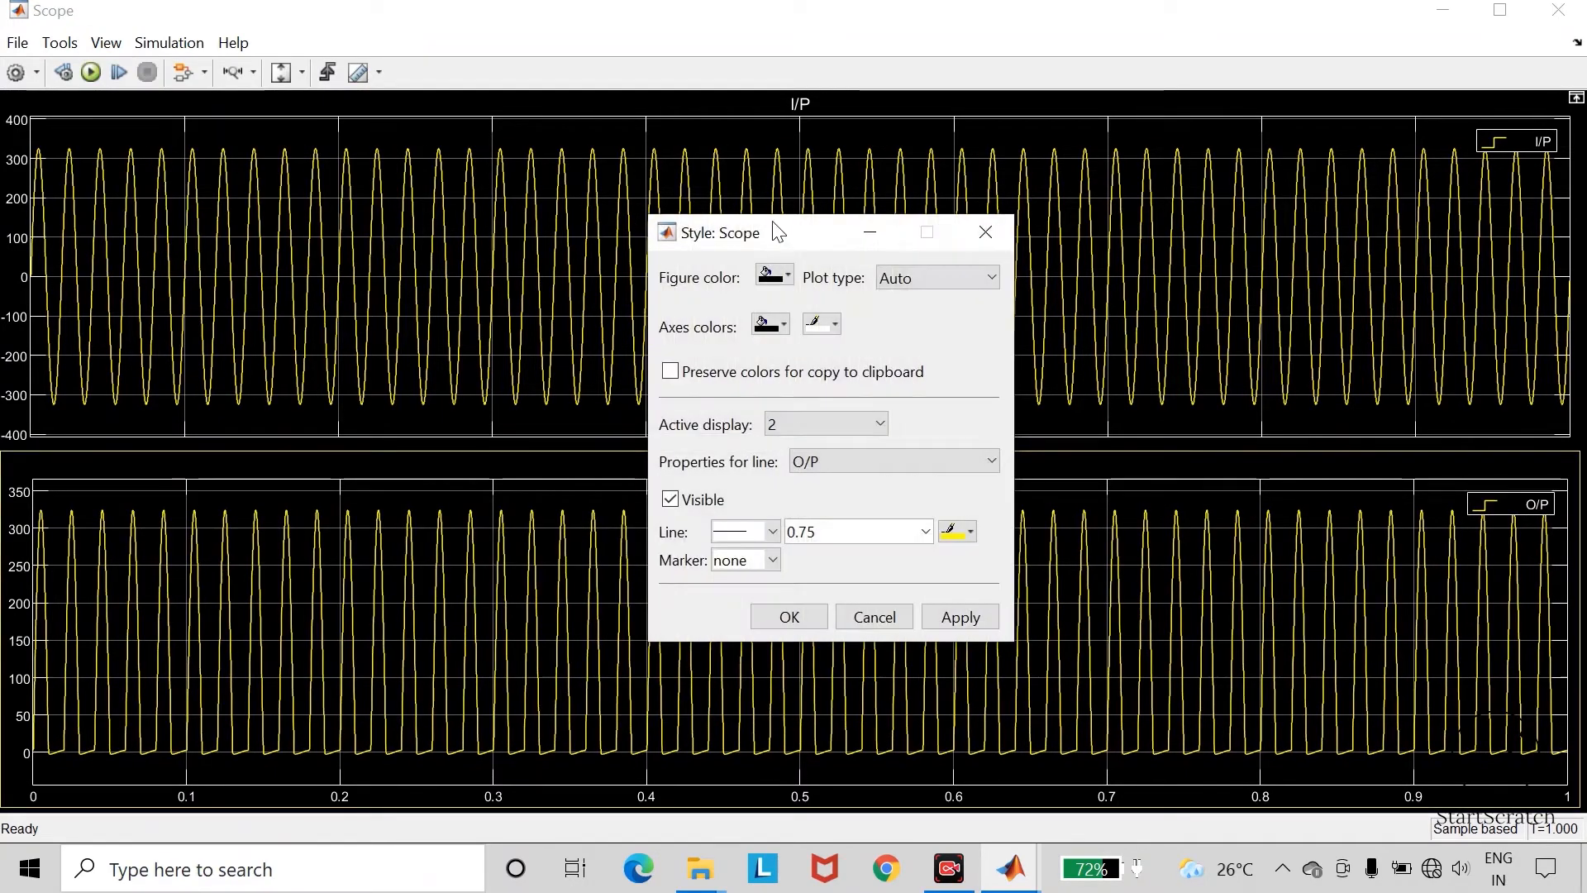
drag(806, 234, 918, 238)
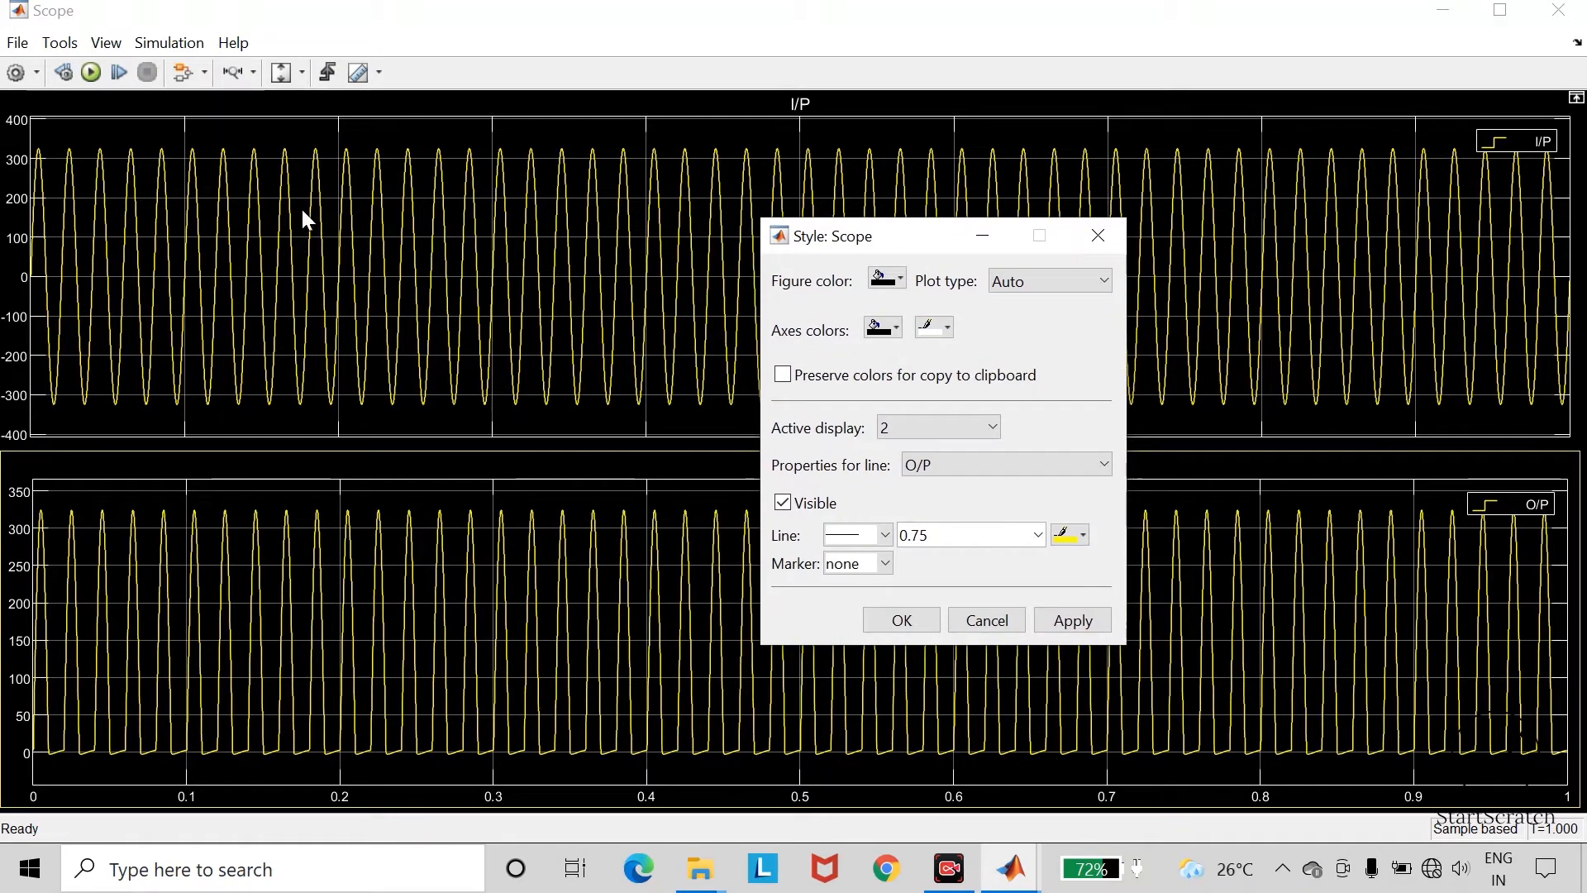
click(900, 279)
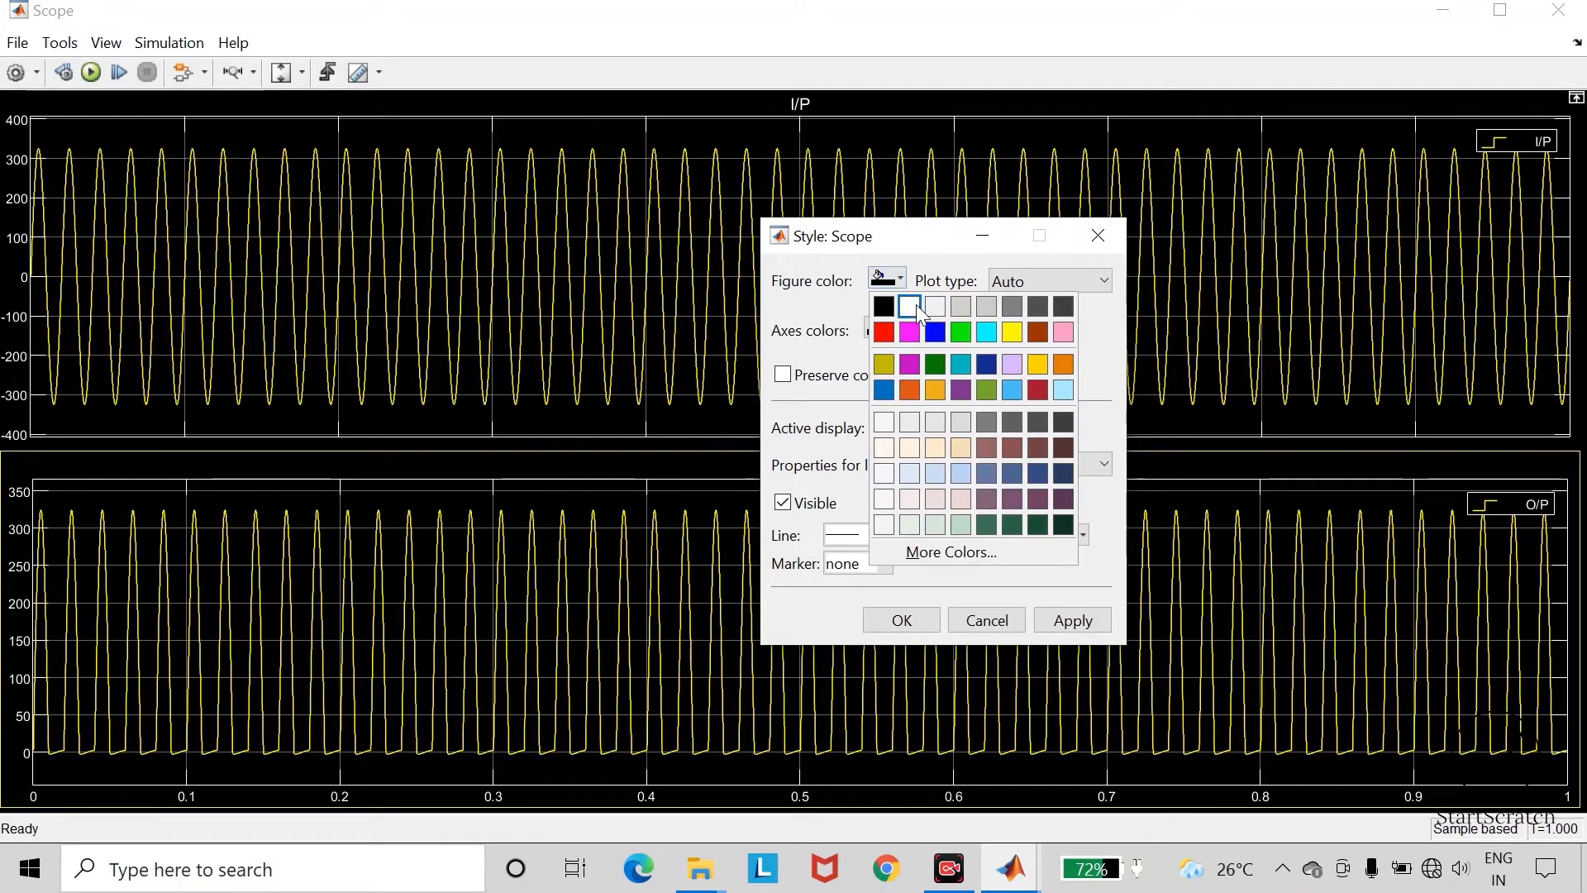
click(909, 308)
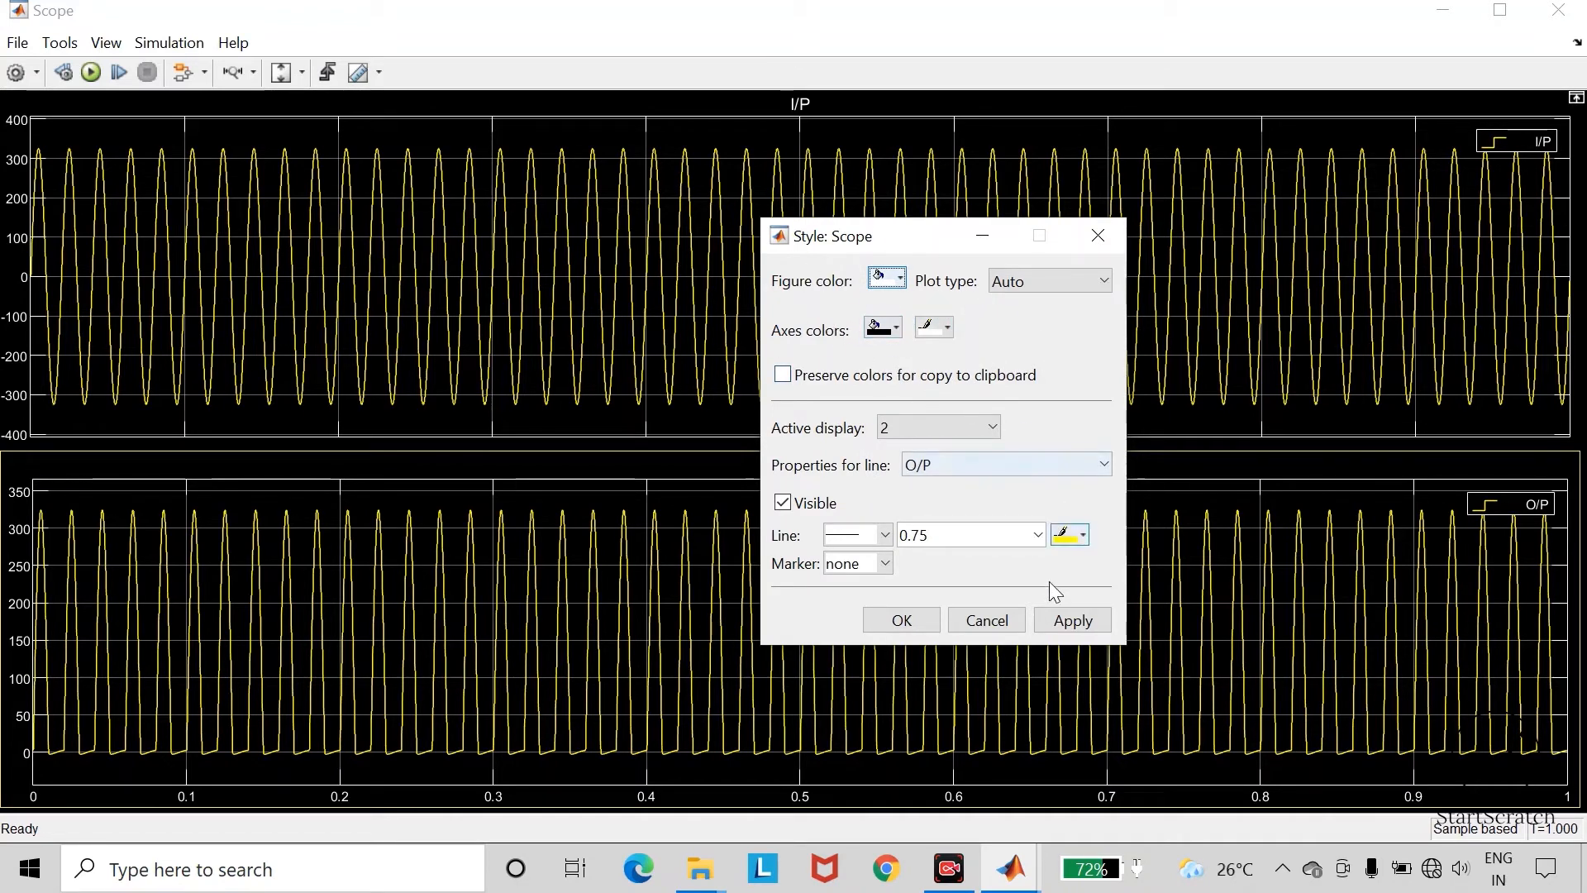
click(1072, 622)
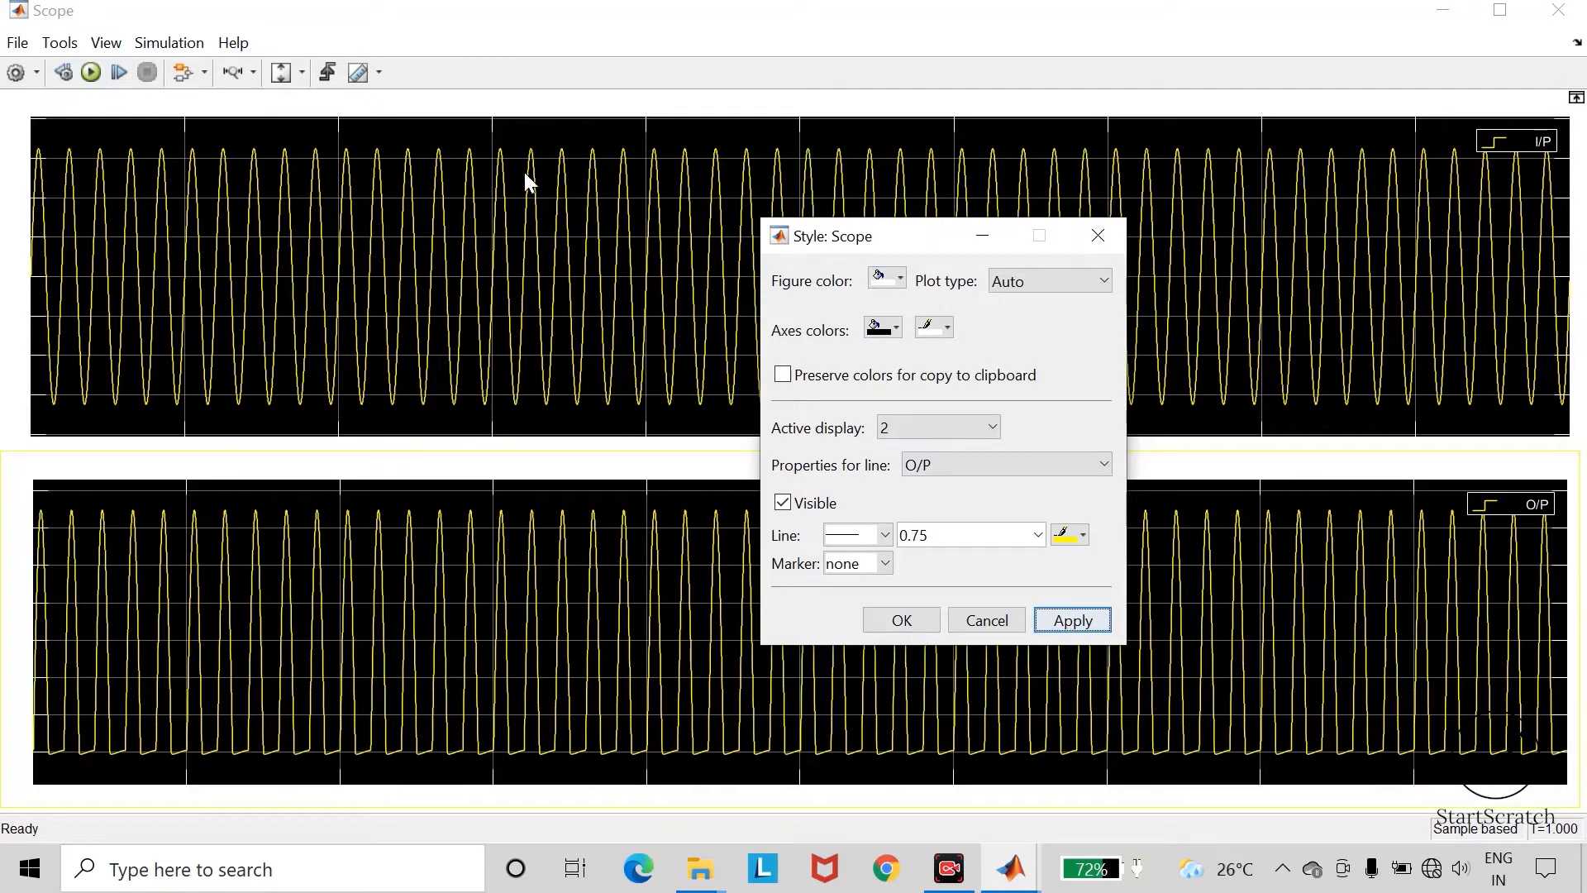
Apply a white axes background and black axes ticks, labels and grid in the scope style
click(897, 329)
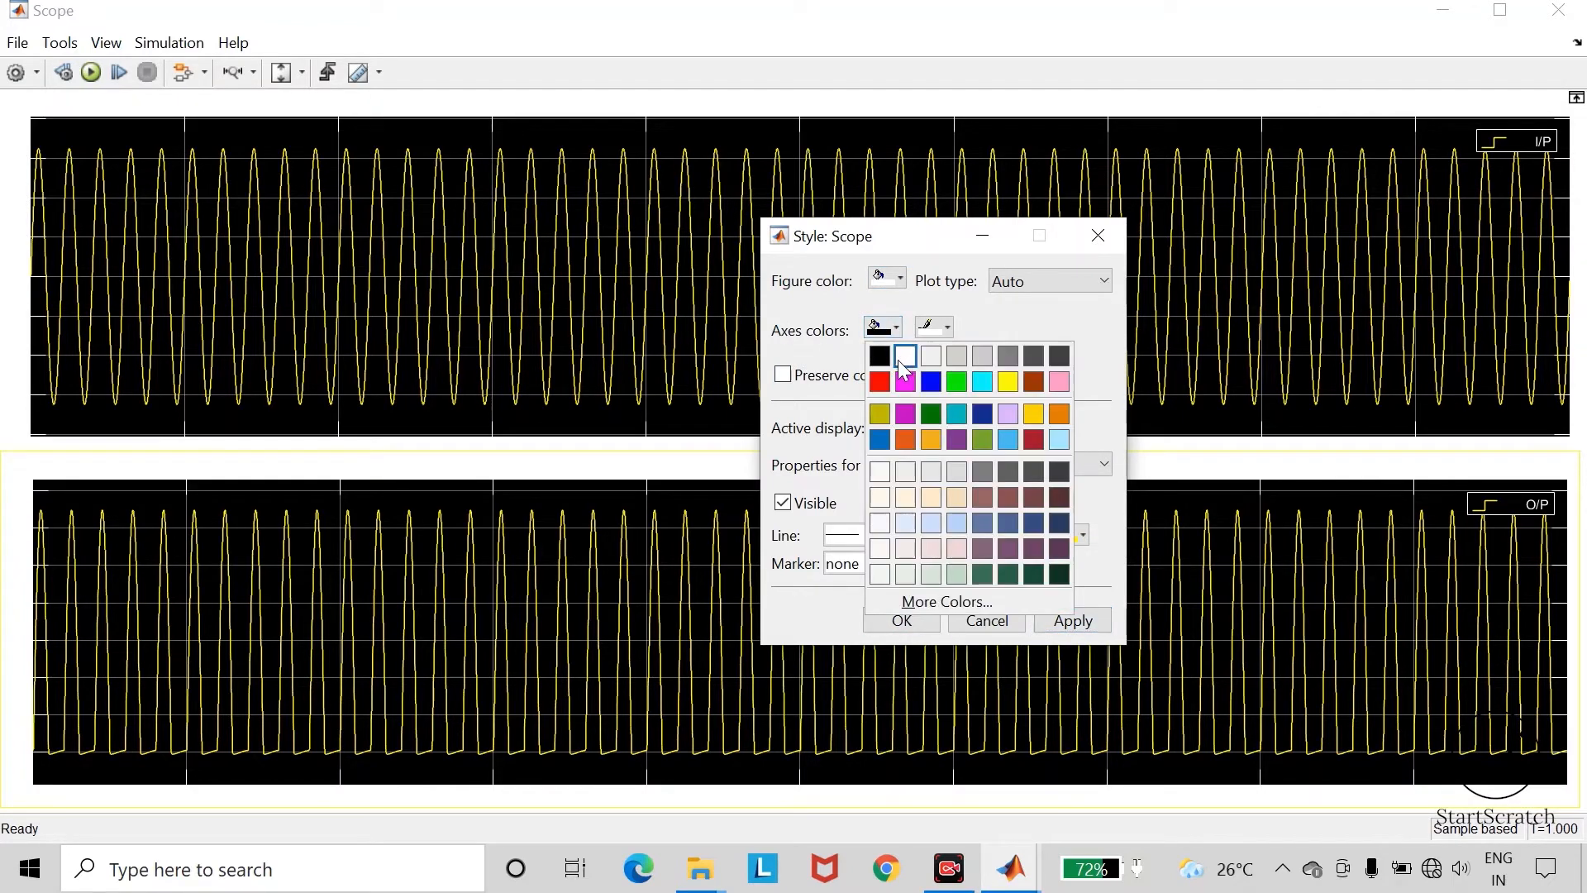
click(906, 359)
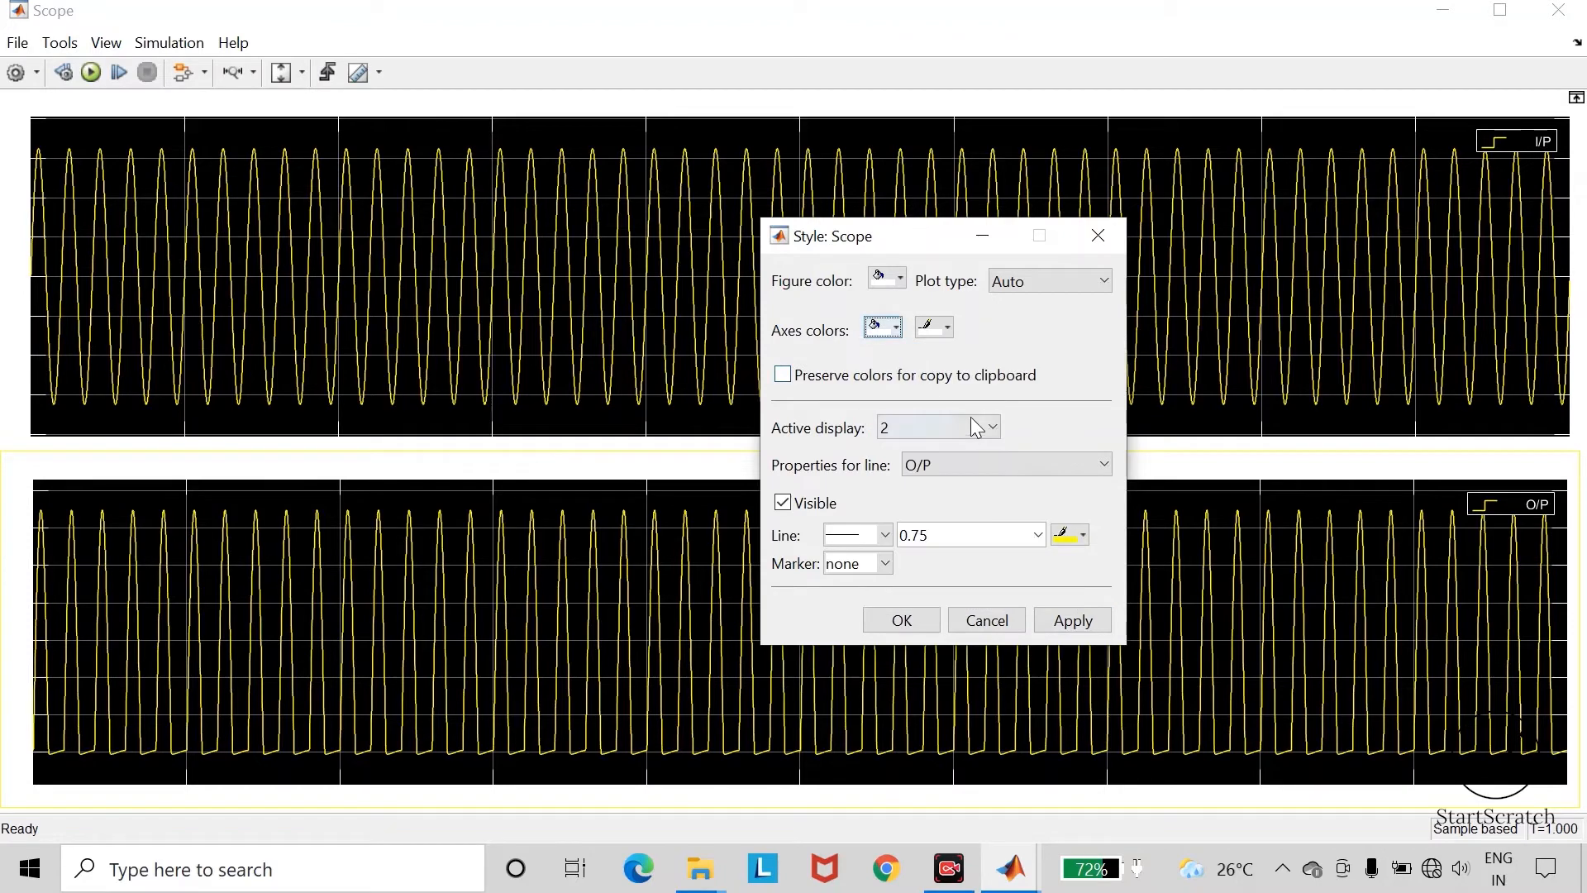
click(1062, 626)
click(943, 325)
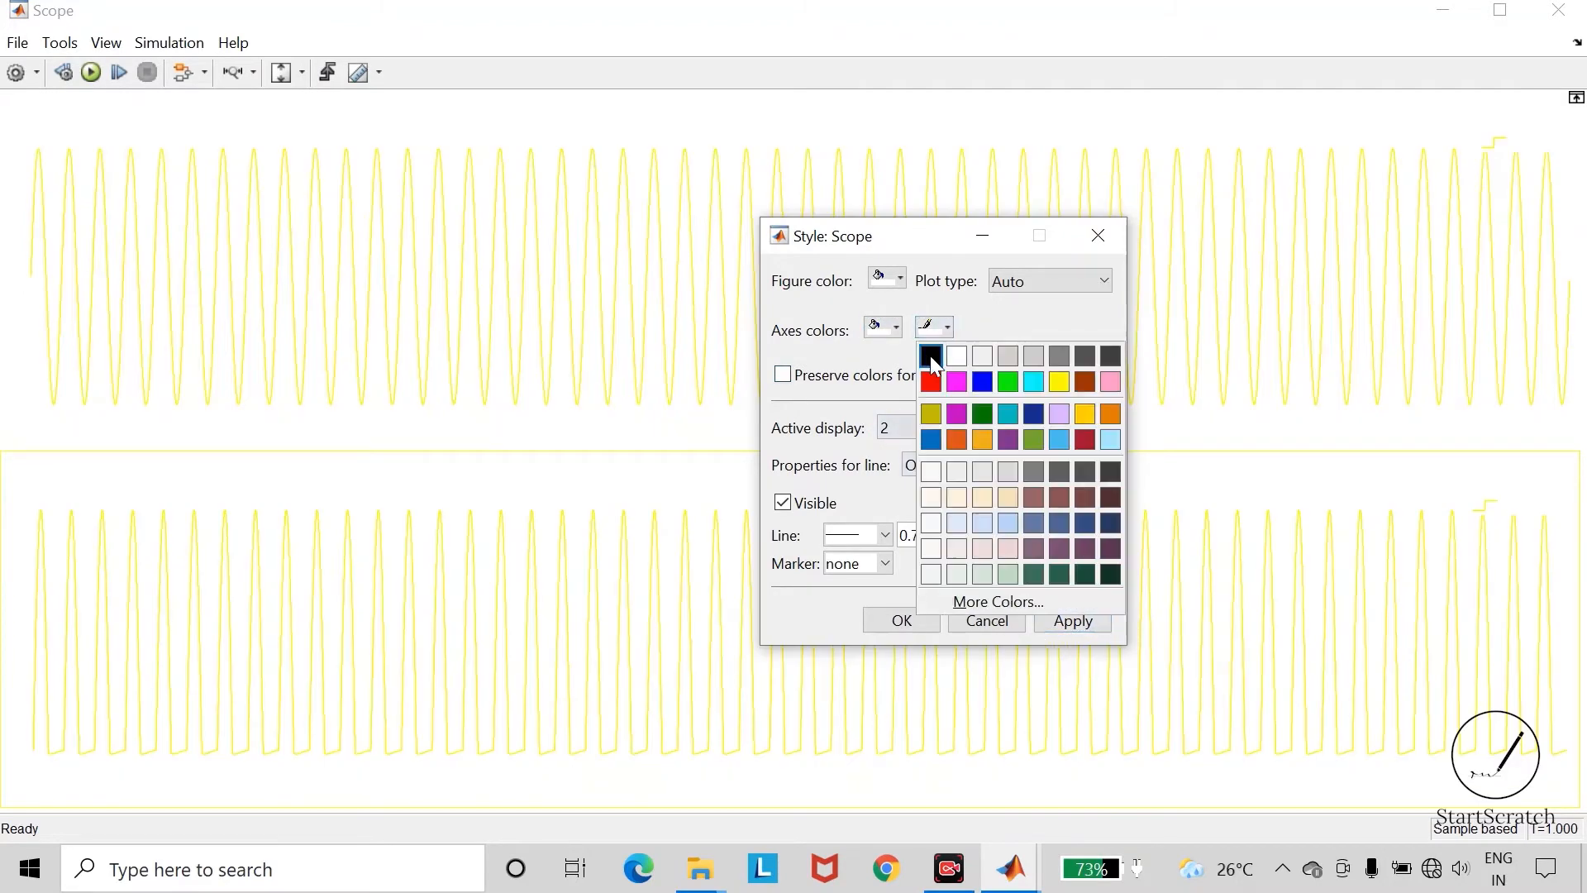
click(930, 356)
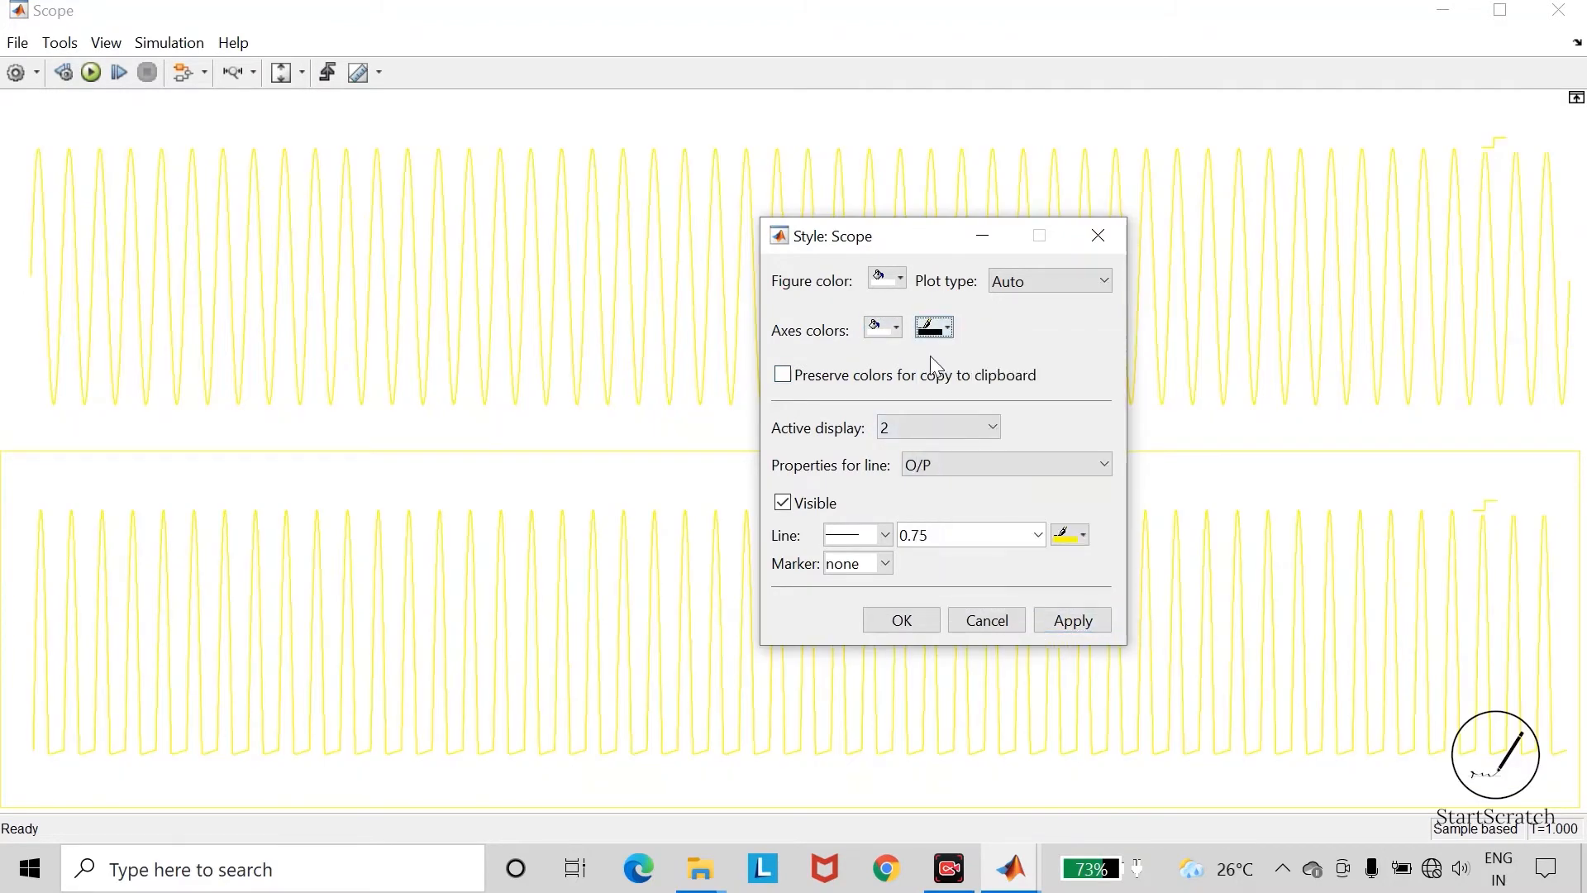
click(1068, 624)
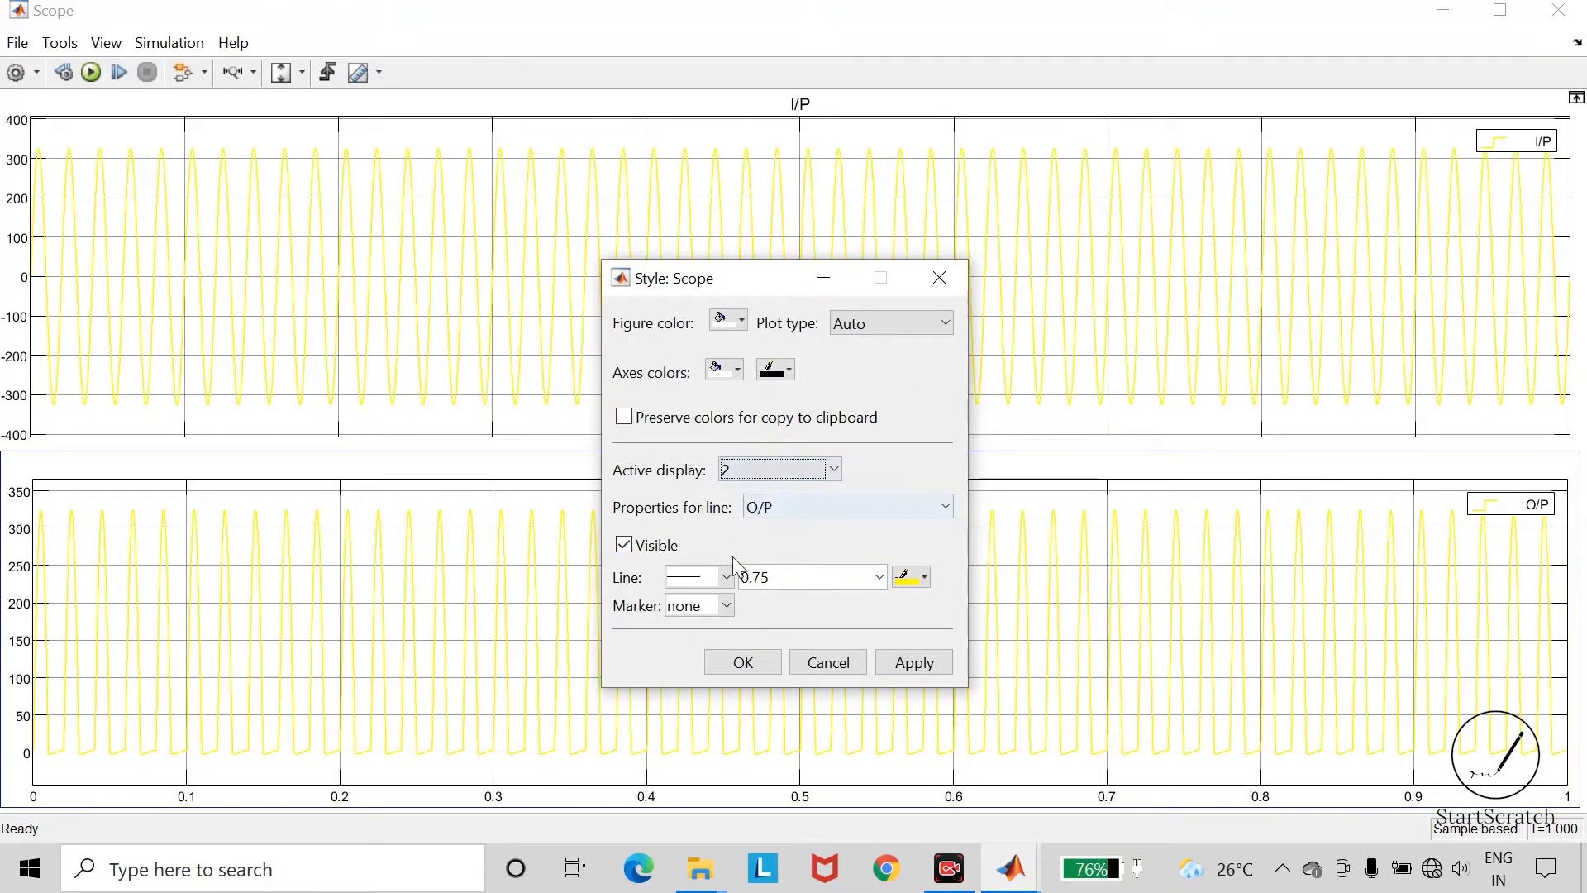
Style the I/P line on display 1 in blue with a line width of 1.0 and apply it
click(833, 472)
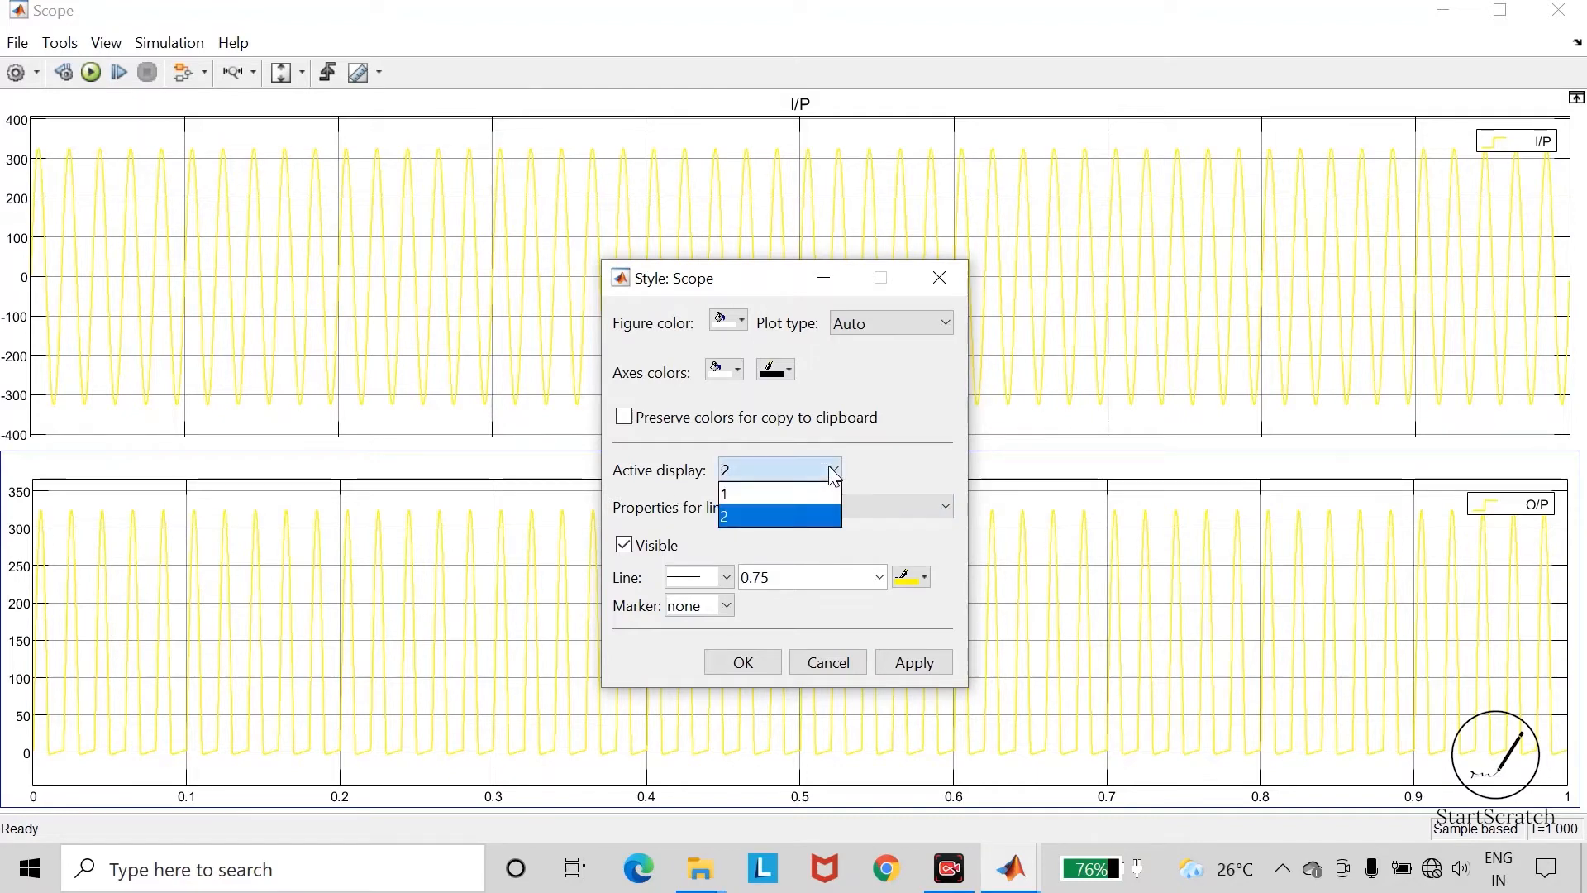
click(780, 490)
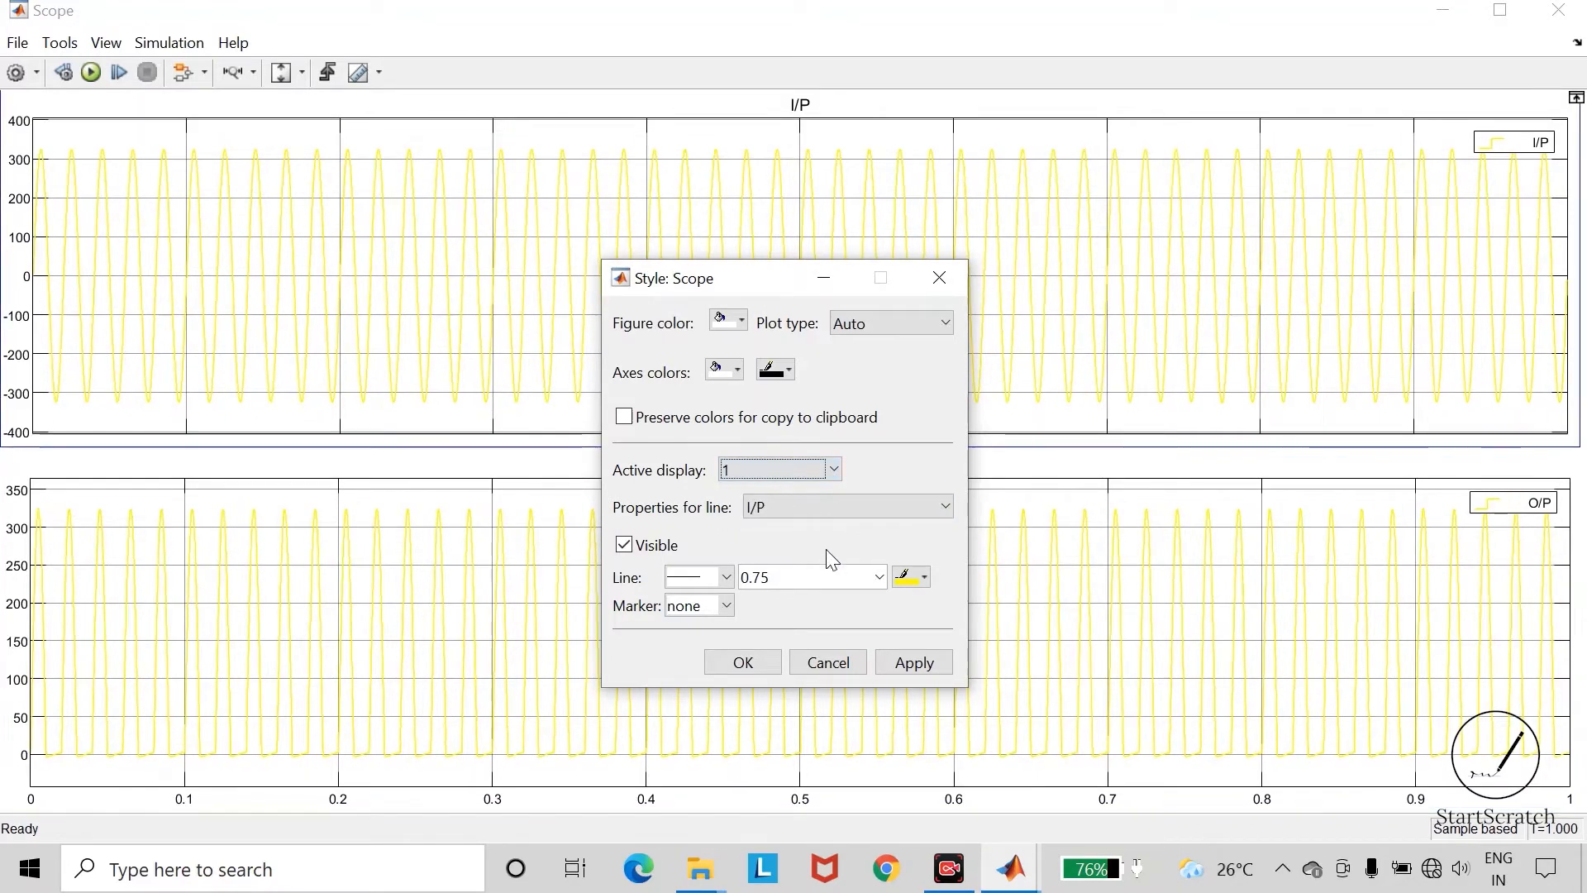
click(921, 576)
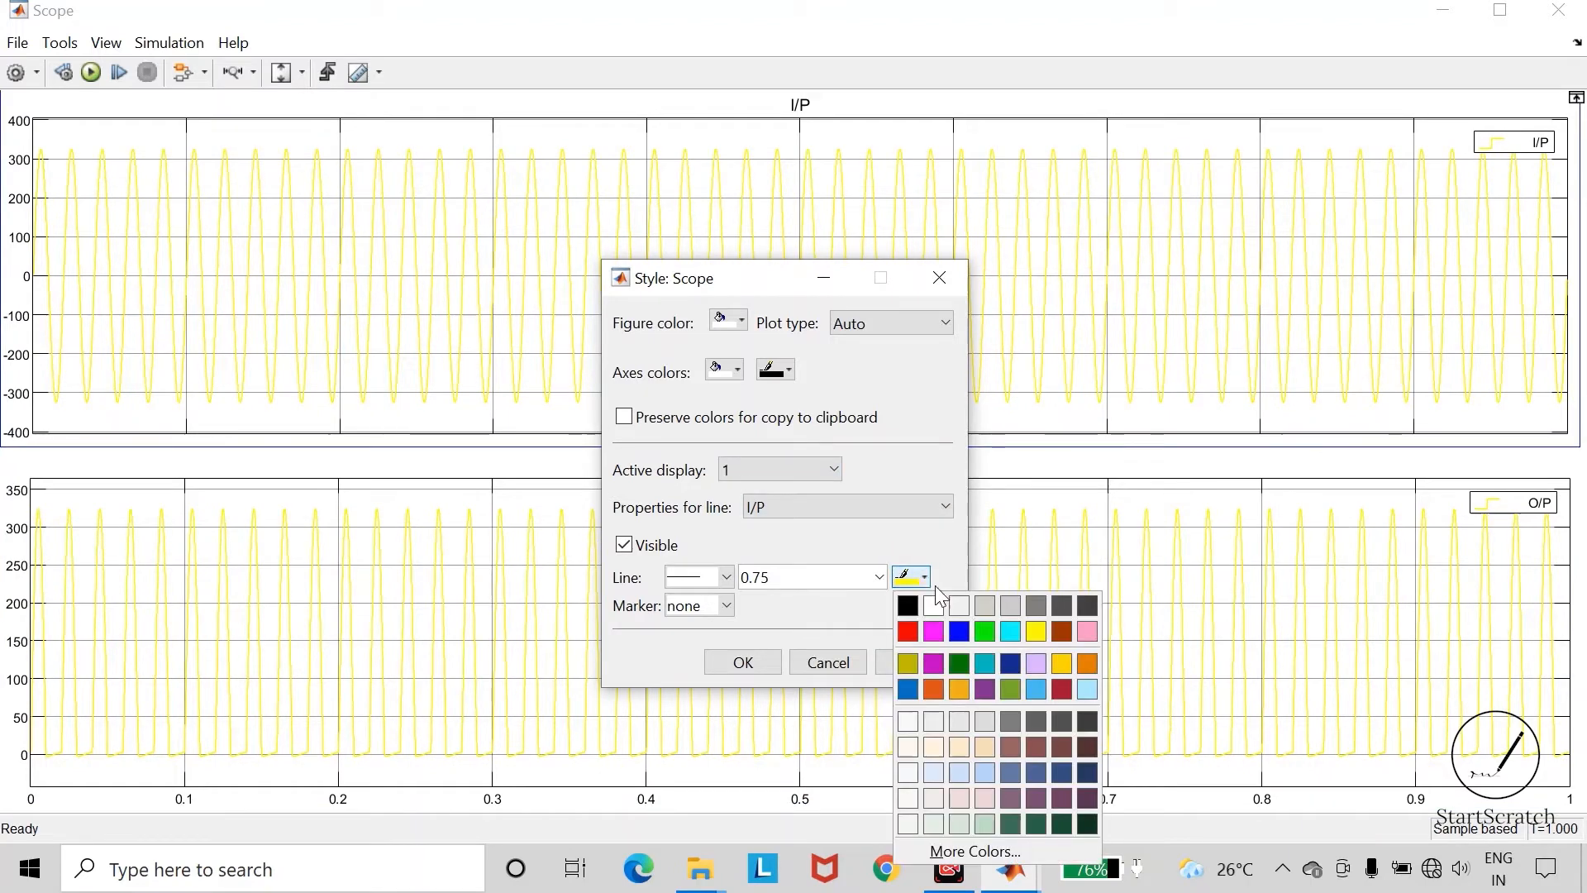
click(960, 633)
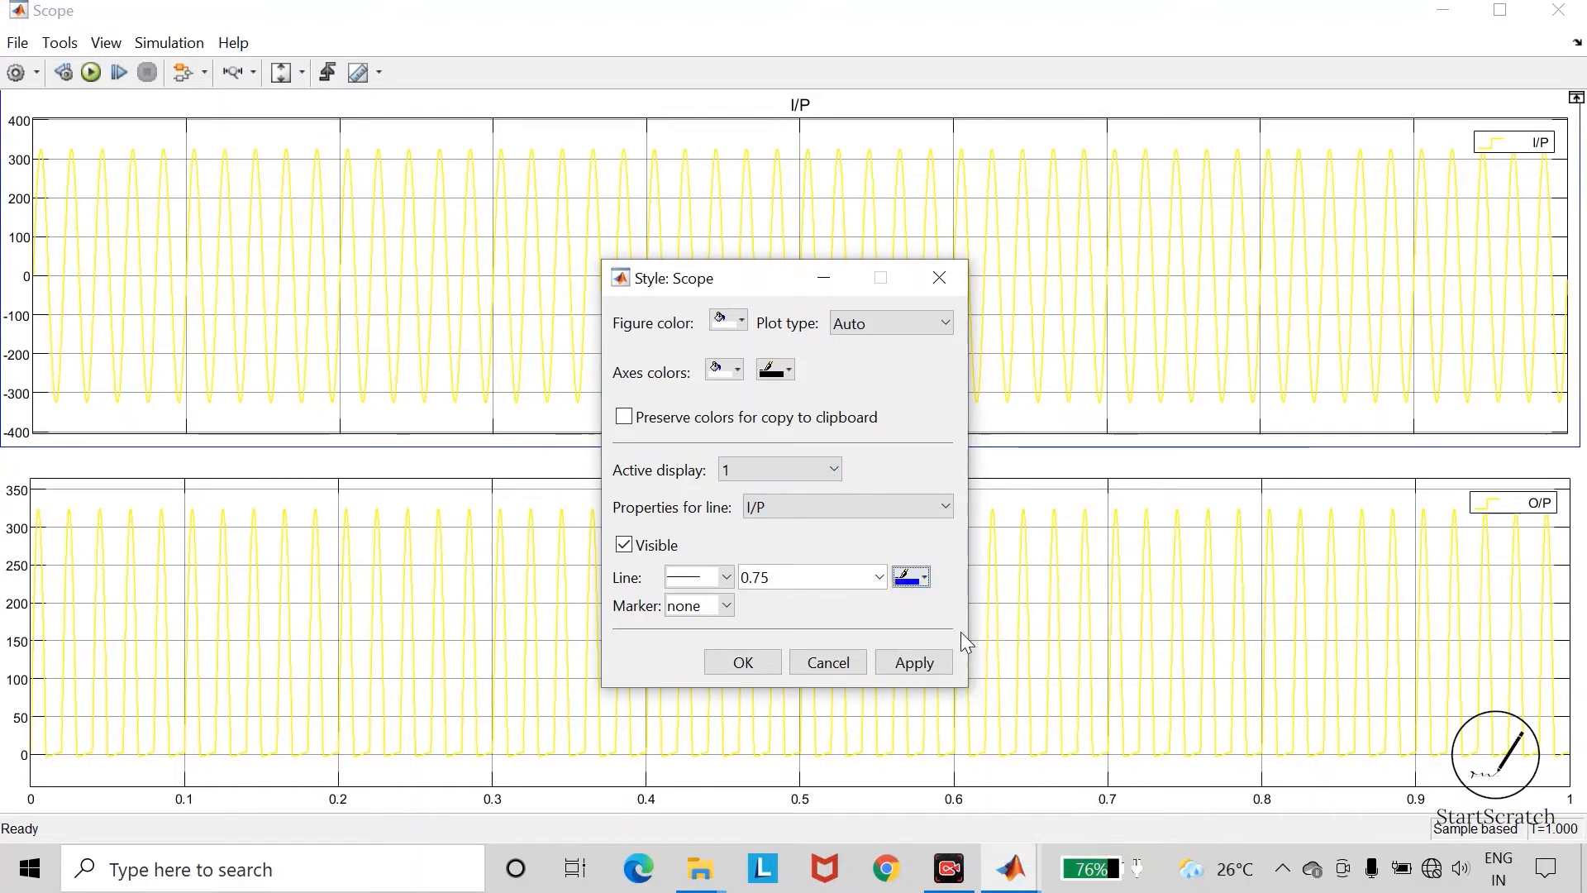
click(879, 583)
click(820, 626)
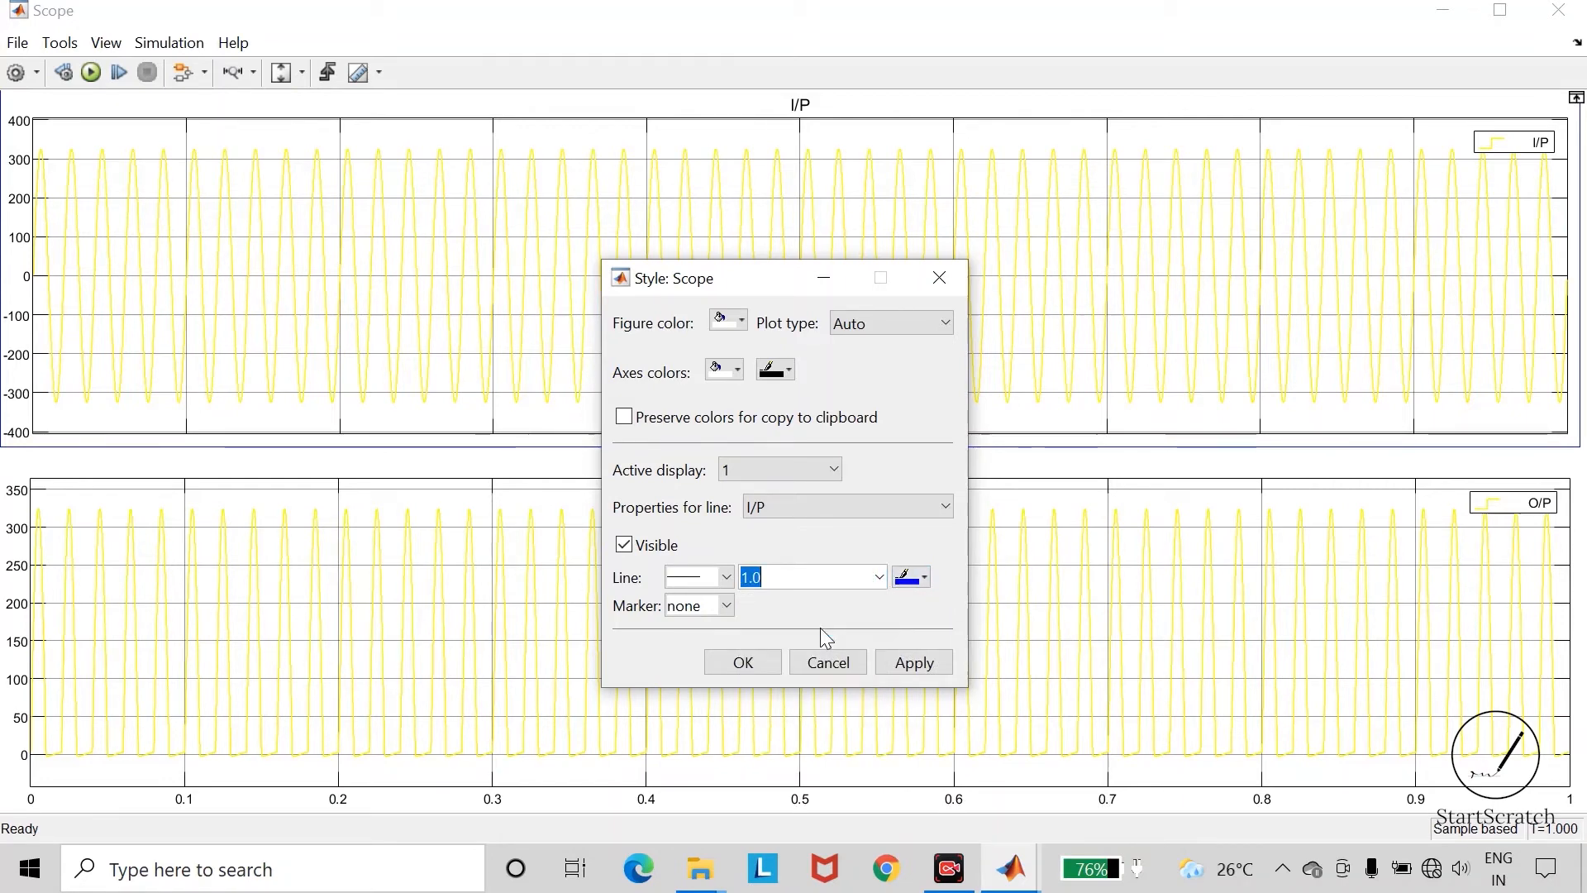
click(916, 673)
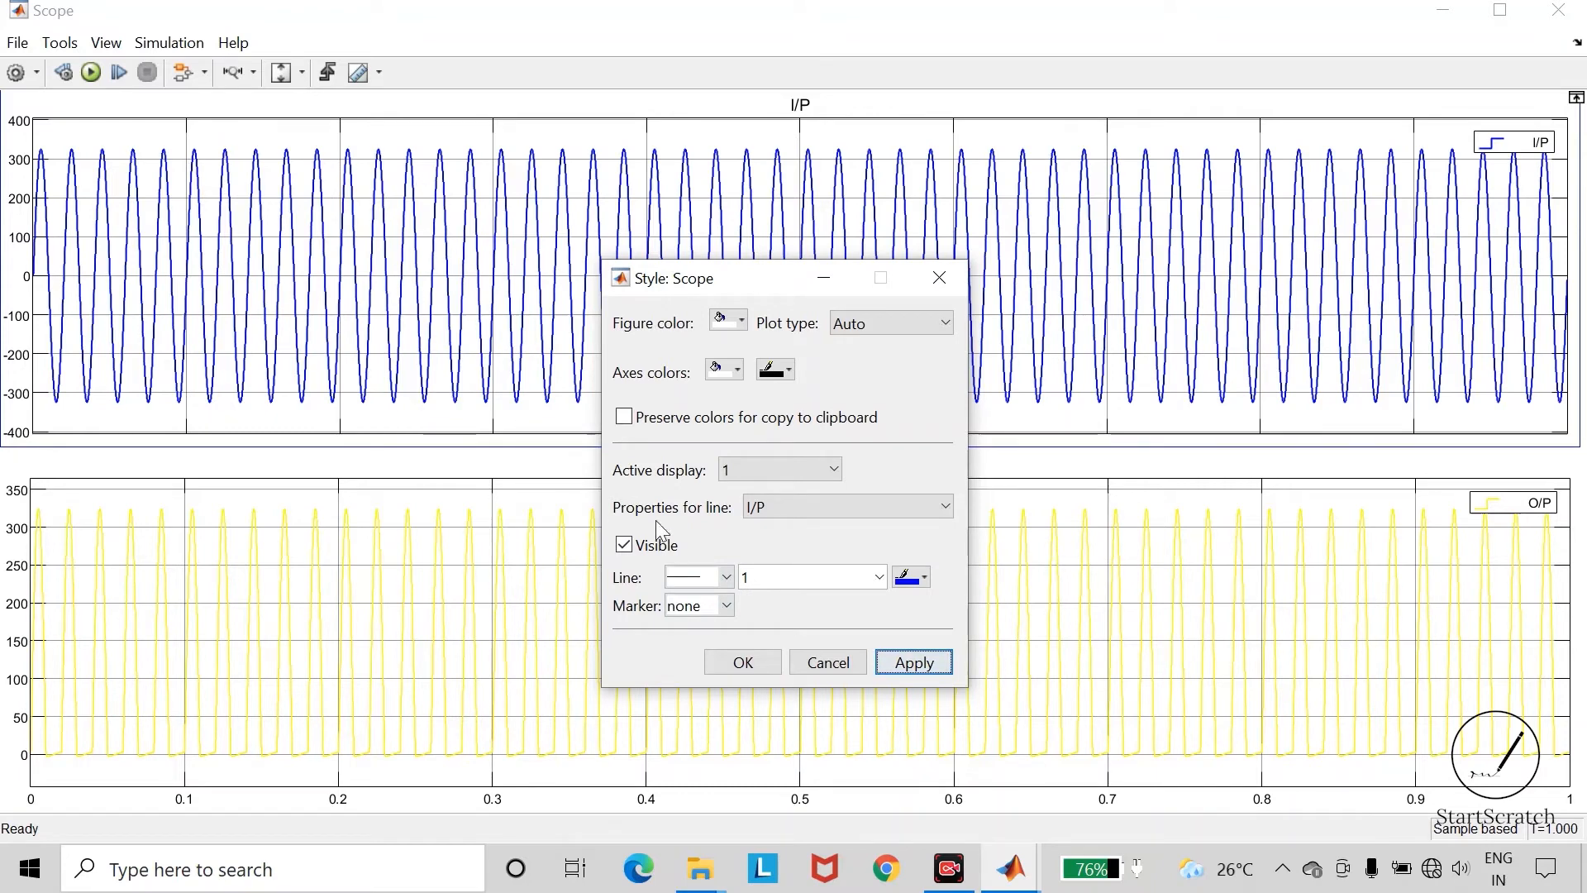
Style the O/P line on display 2 in red with a line width of 1, and accept the style settings
click(747, 470)
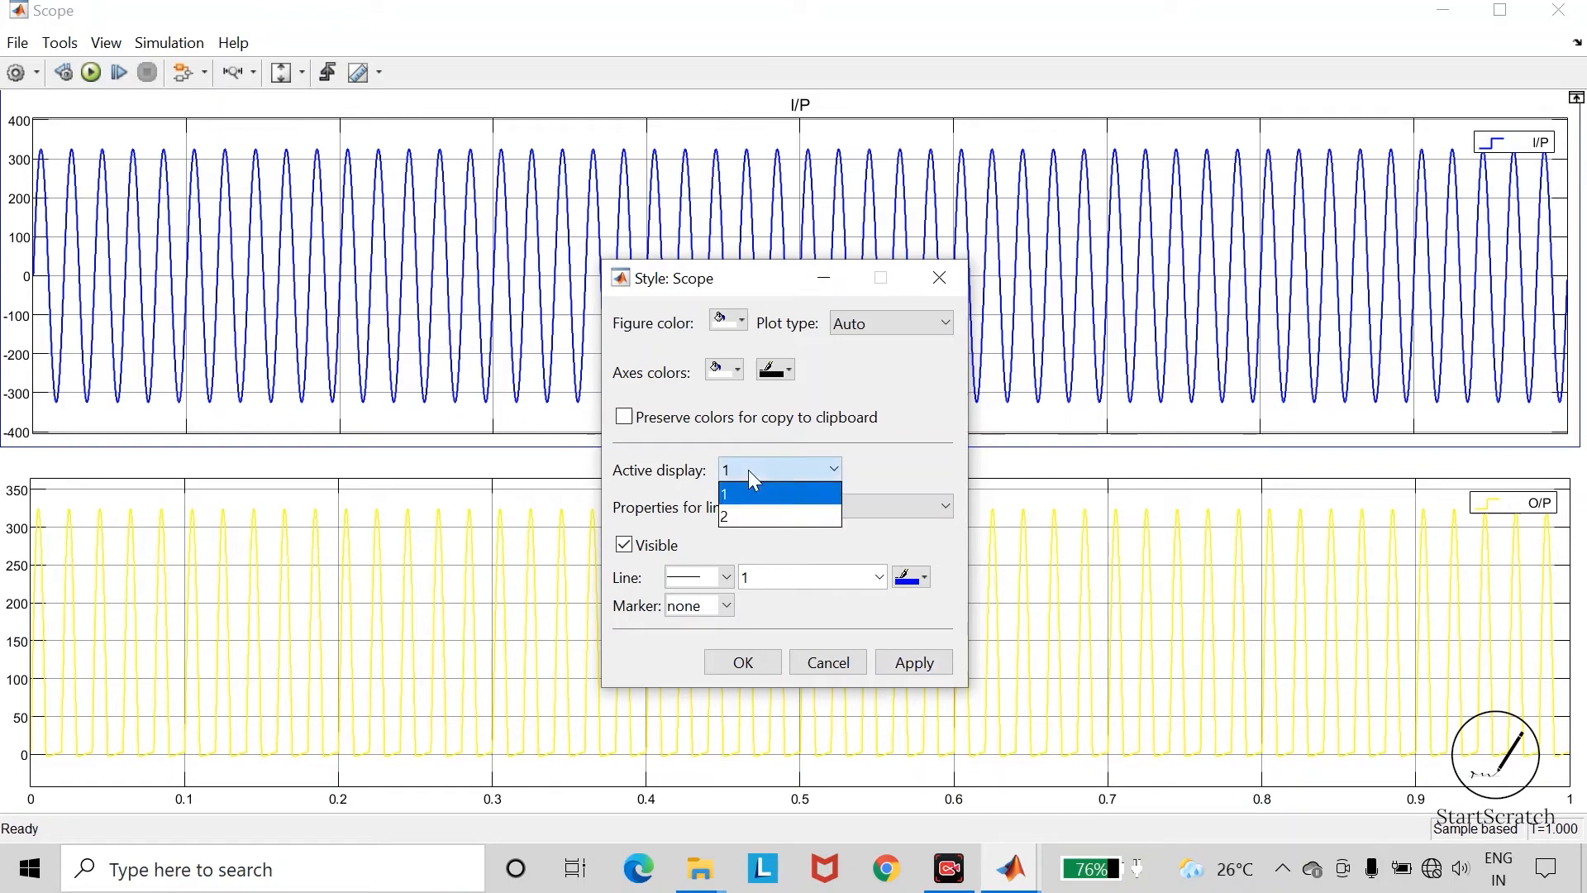
click(751, 514)
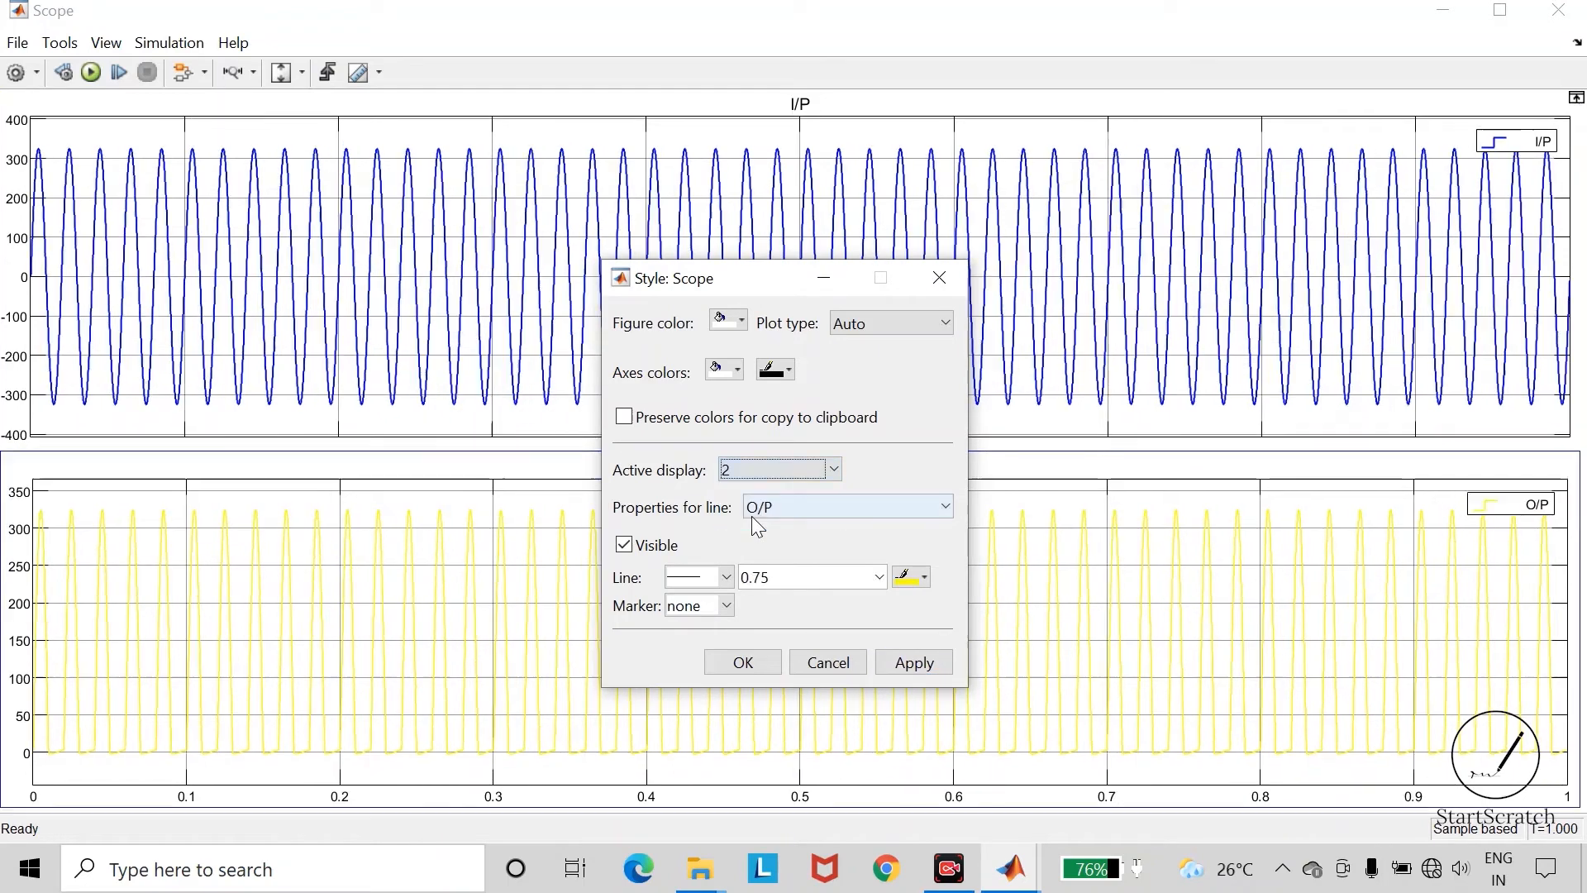
click(925, 592)
click(901, 632)
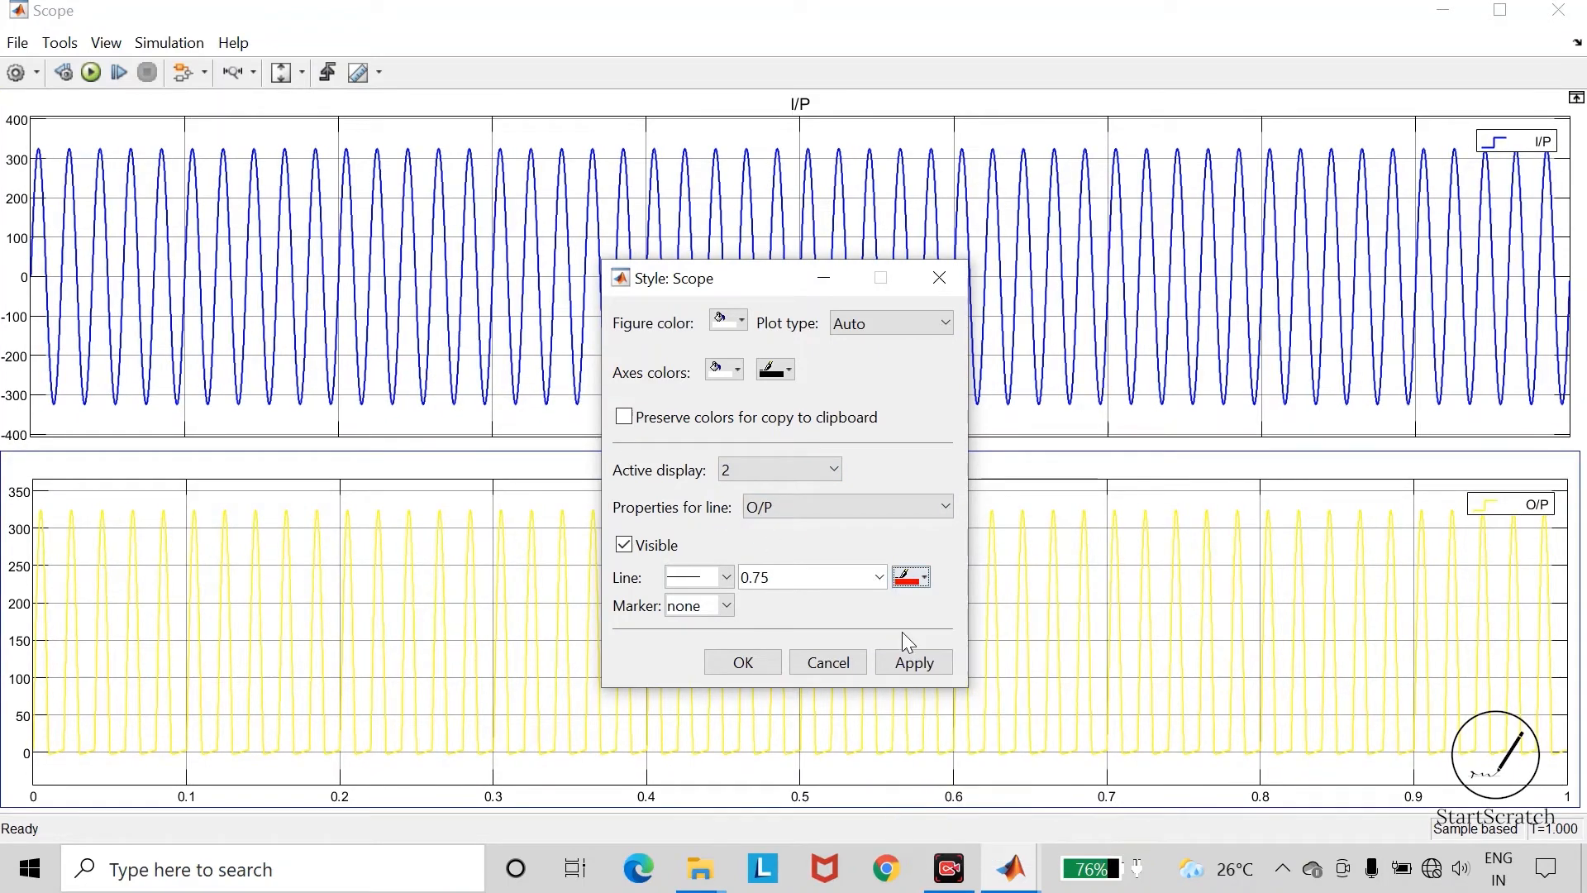
click(880, 579)
click(806, 625)
click(914, 662)
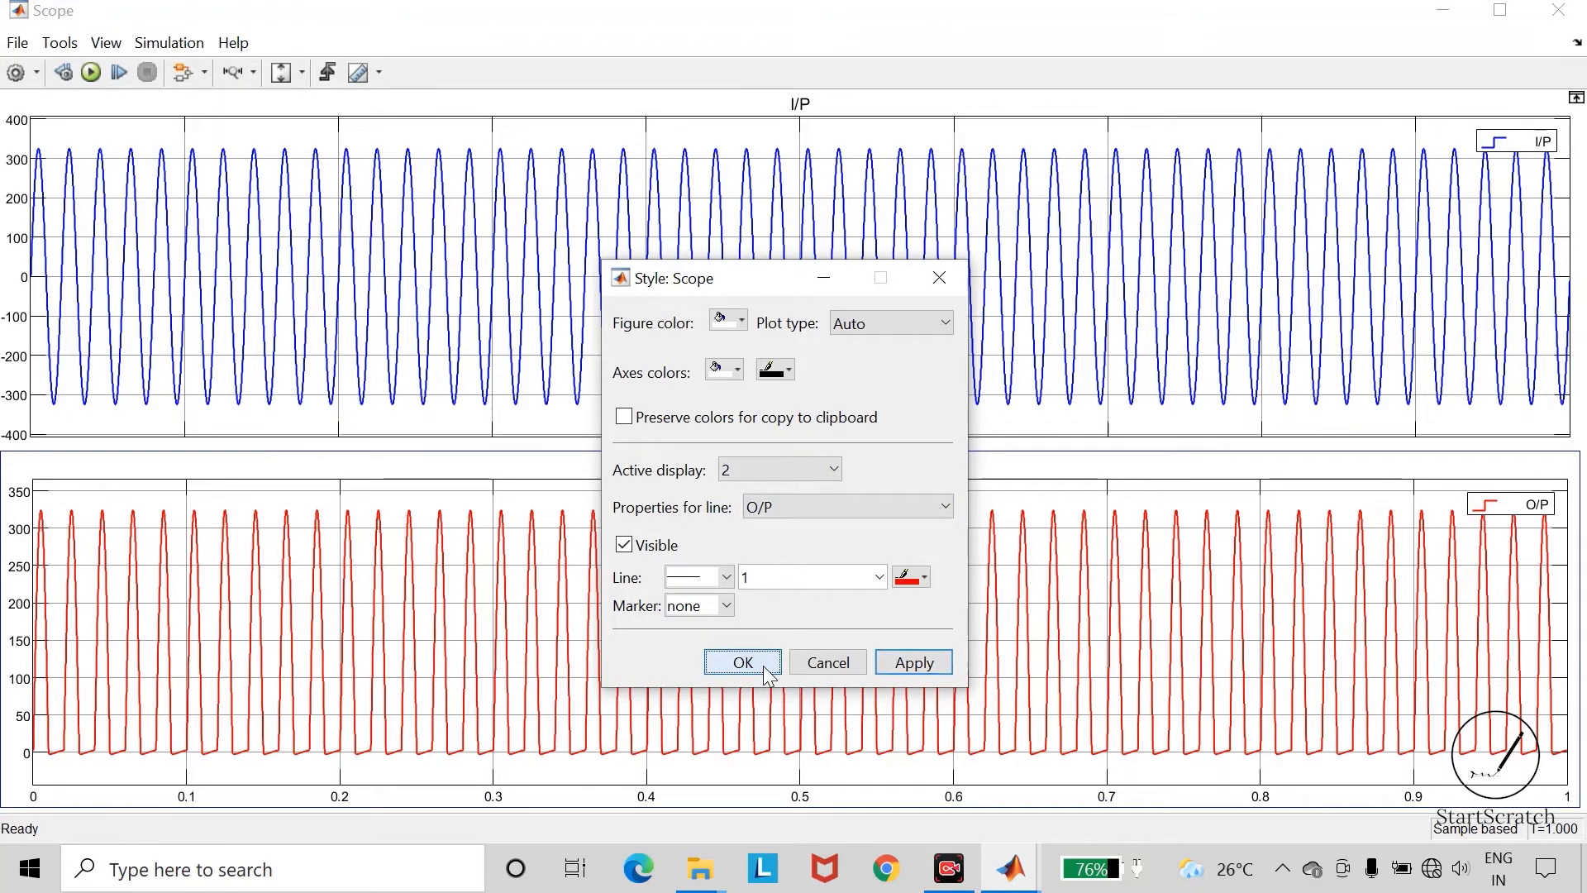
click(742, 662)
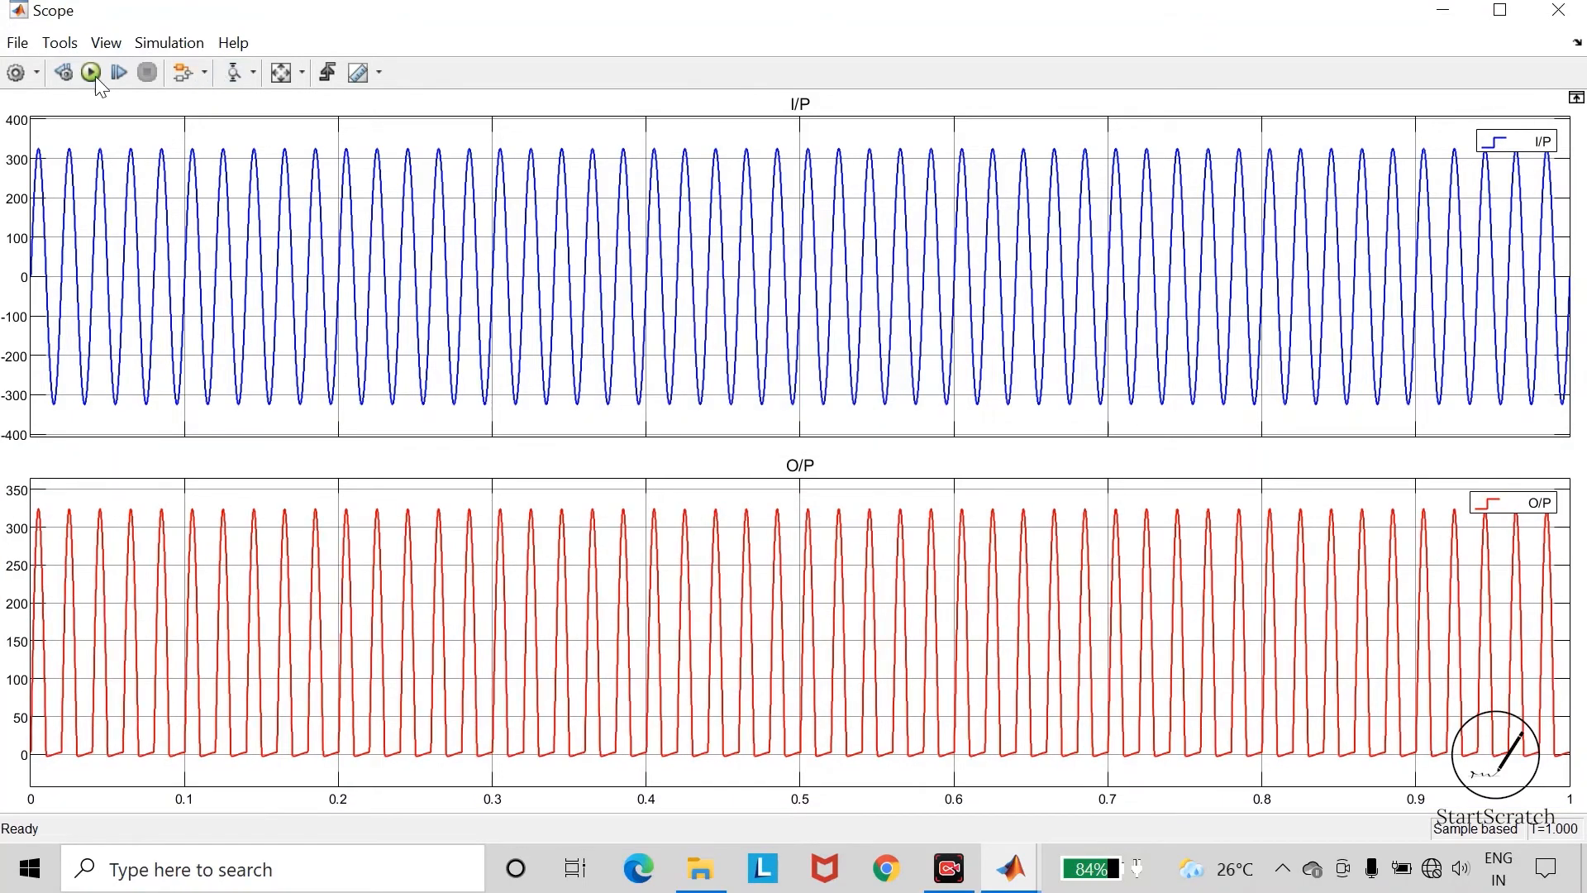
Zoom in on the I/P waveform over the time range from about 0.18 to 0.34 s
click(254, 73)
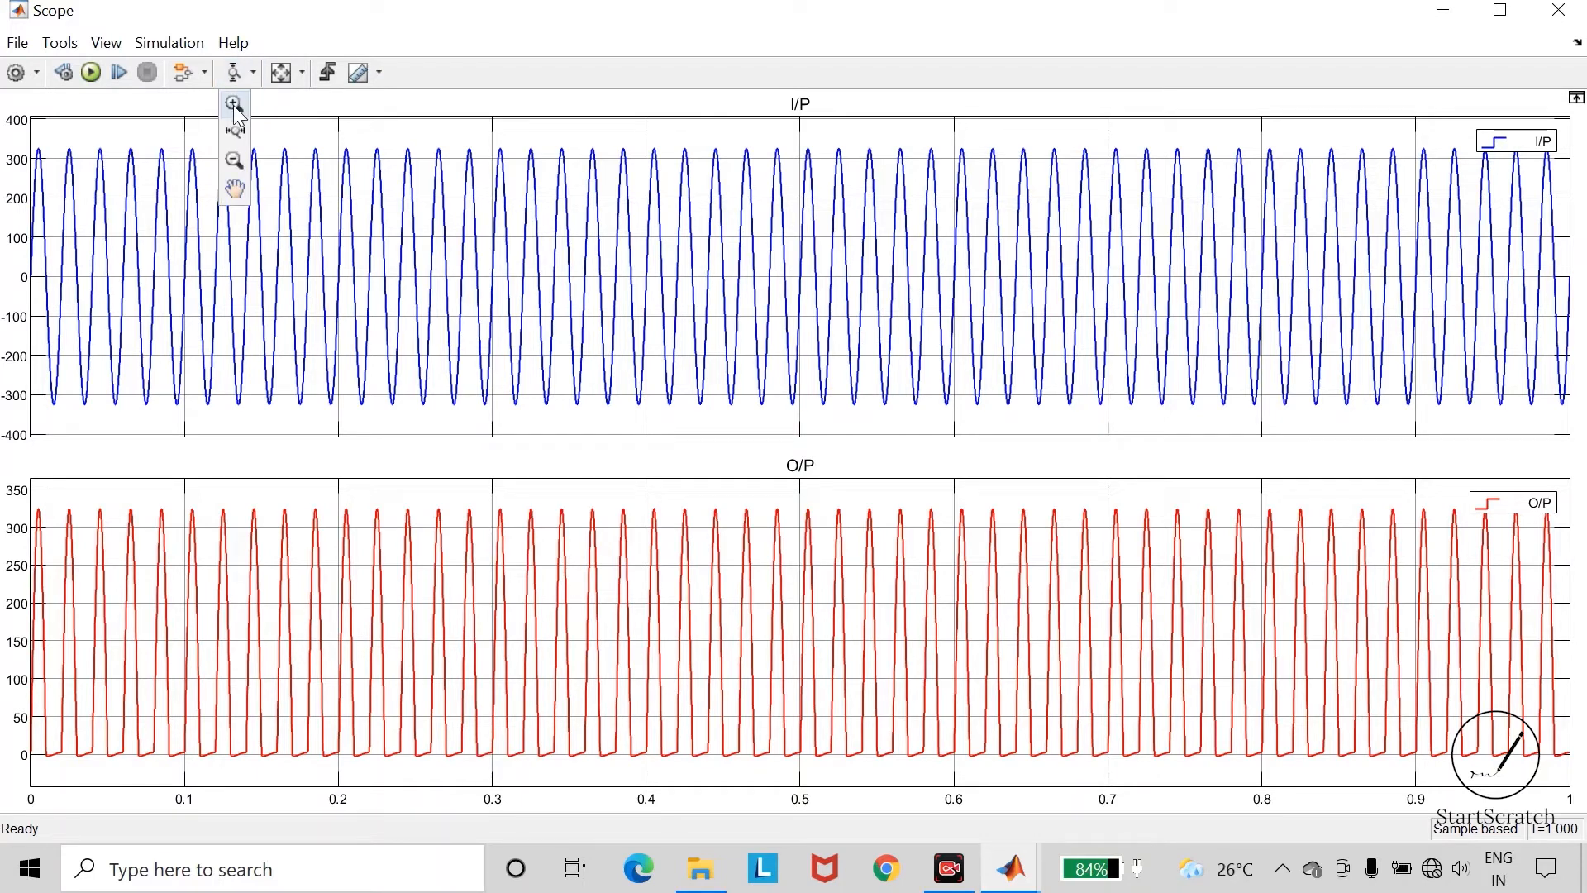
click(233, 104)
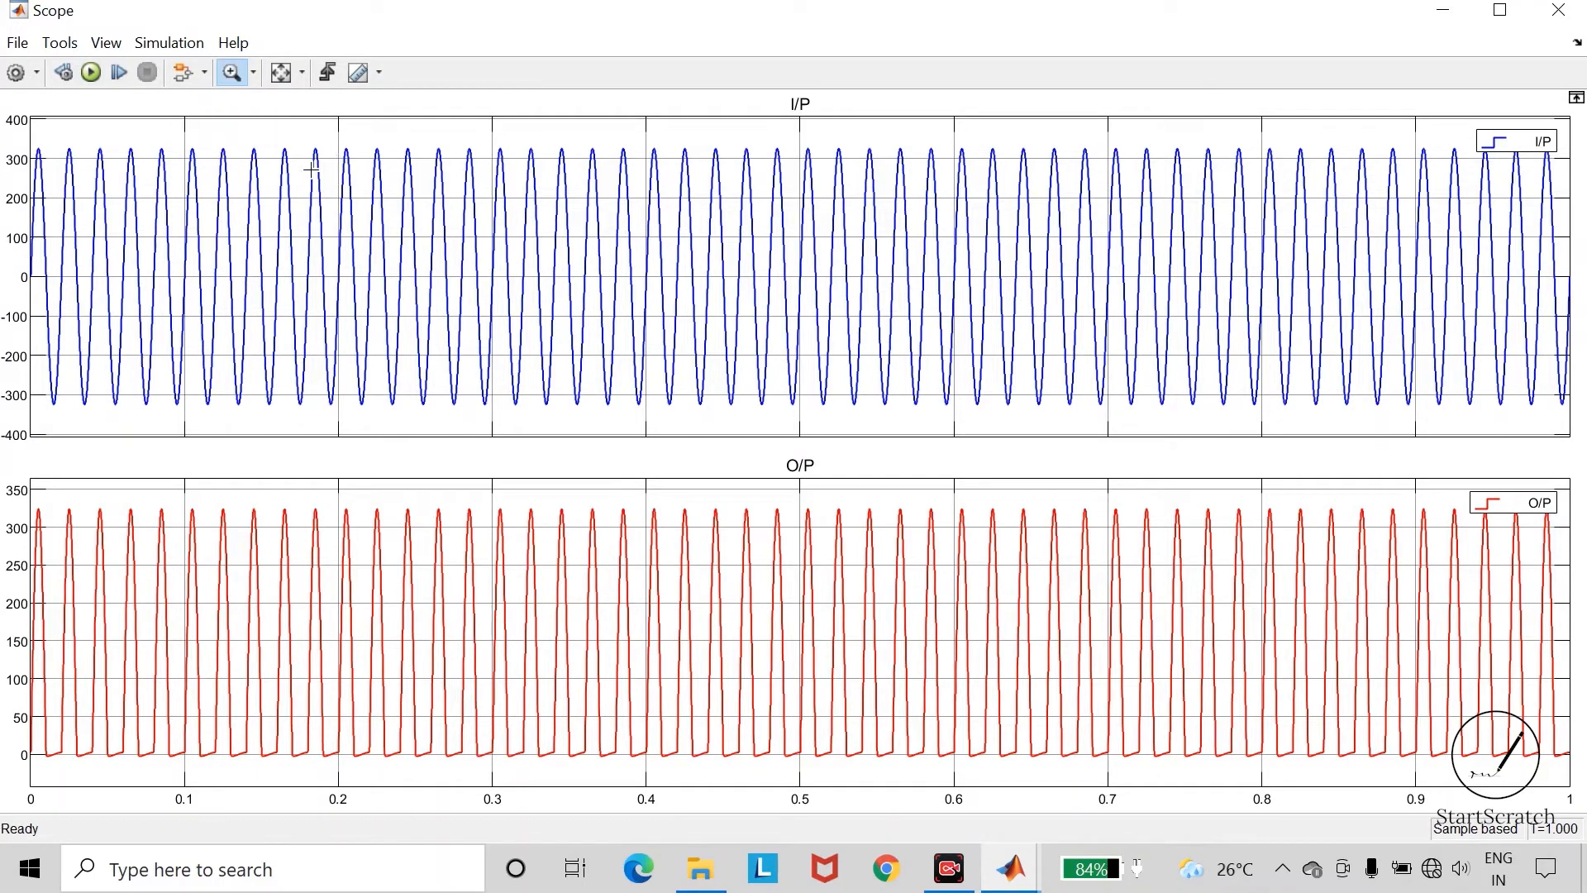
drag(304, 144, 549, 410)
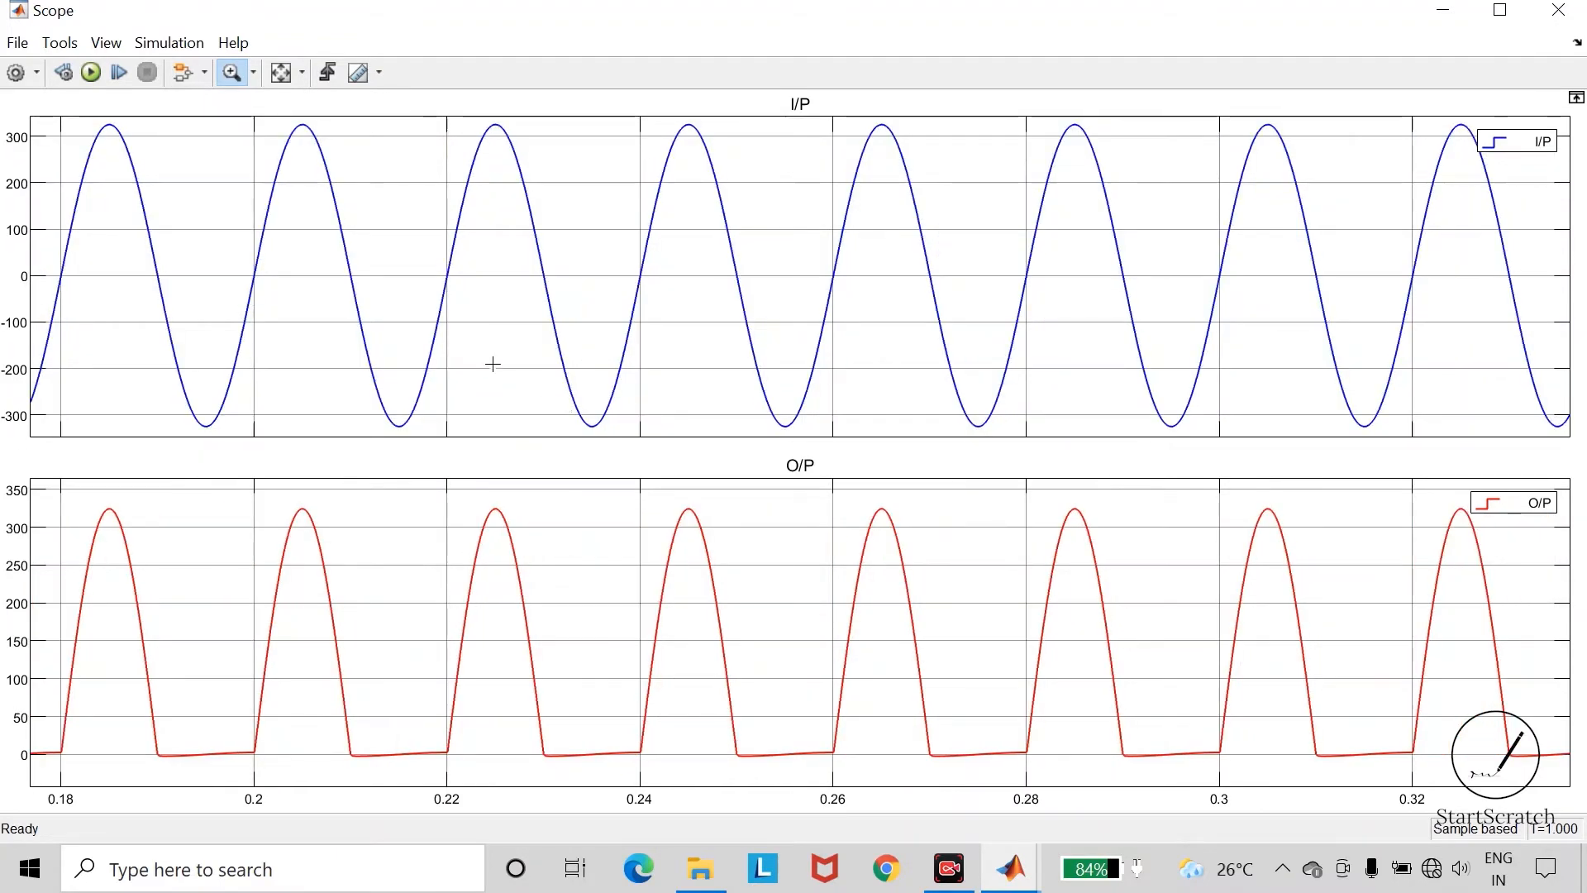
Zoom along the time axis only on the I/P and O/P waveforms, to the range from about 0.35 to 0.45 s
click(254, 73)
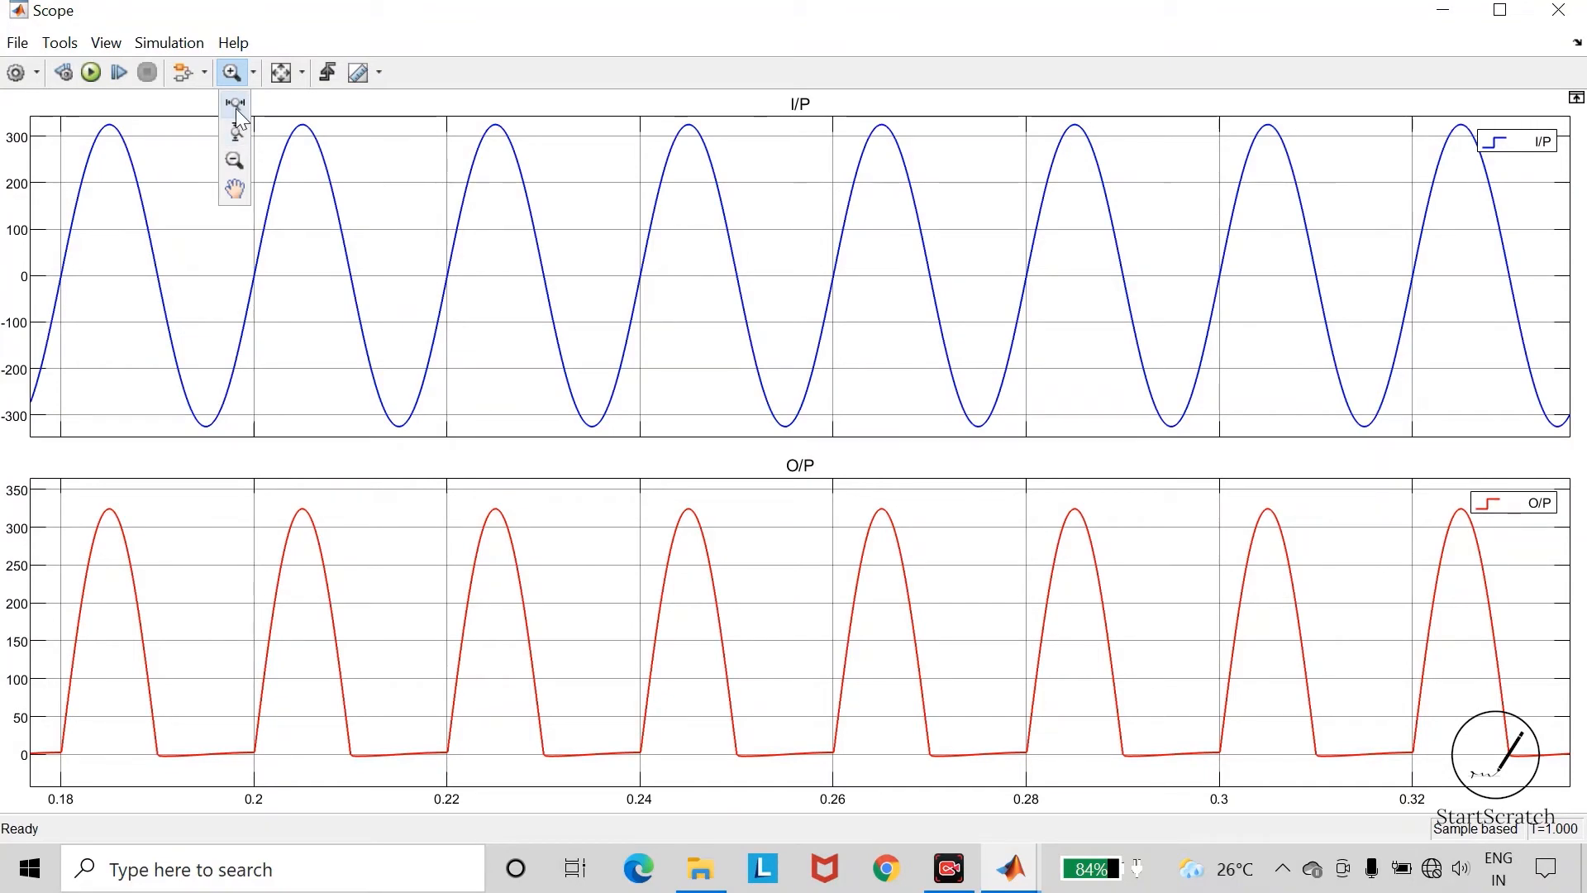
click(238, 106)
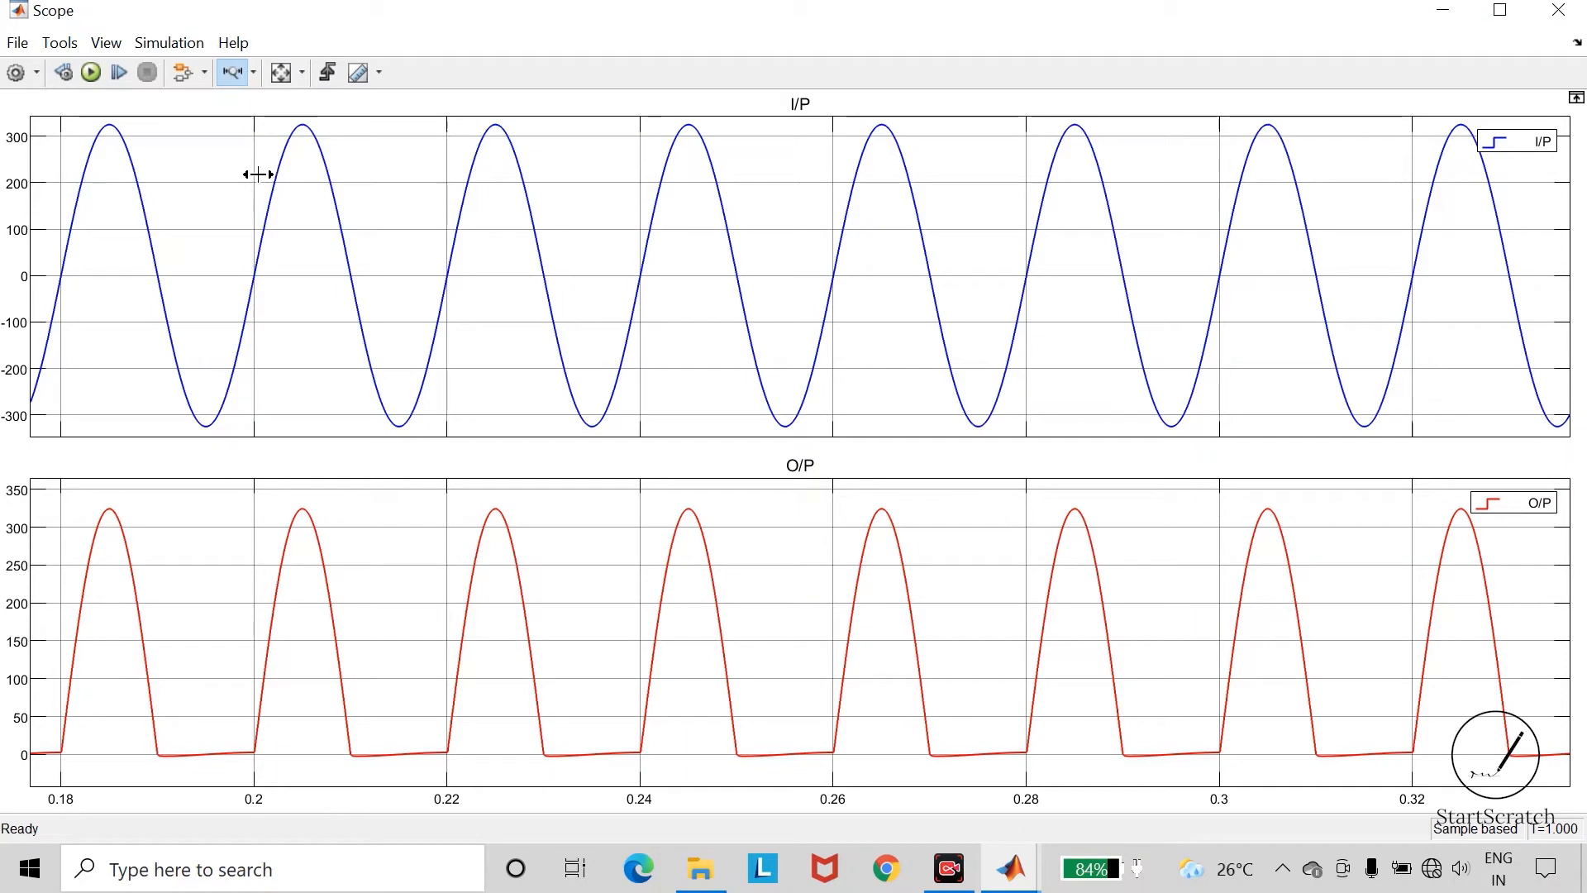
drag(453, 178, 953, 205)
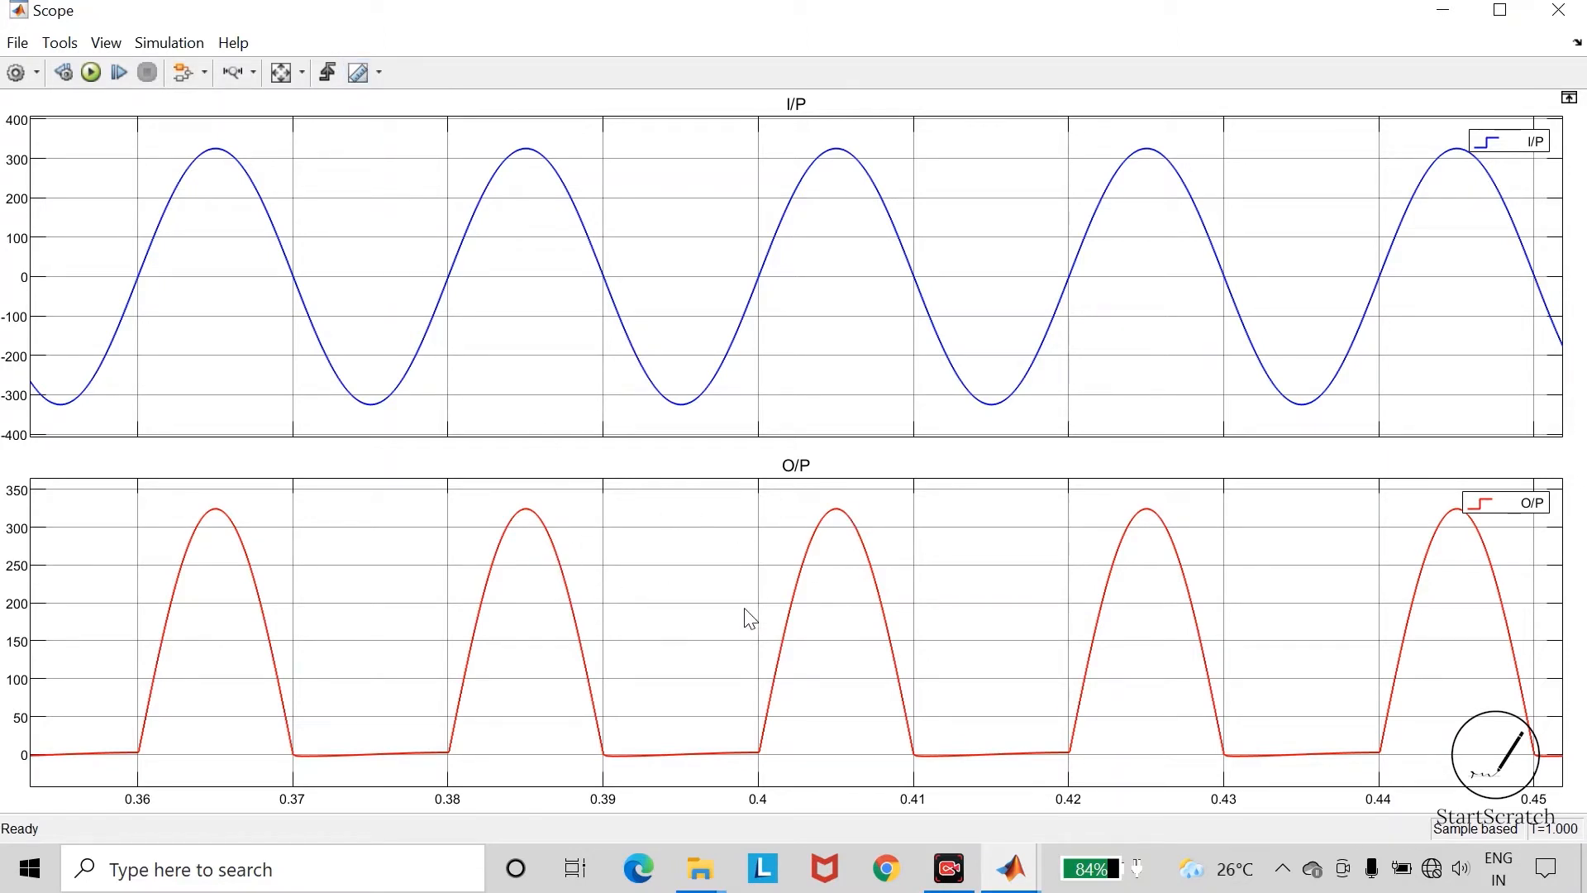
Close the scope window and delete the O/P signal line between the load voltage measurement and the Scope block
click(1559, 10)
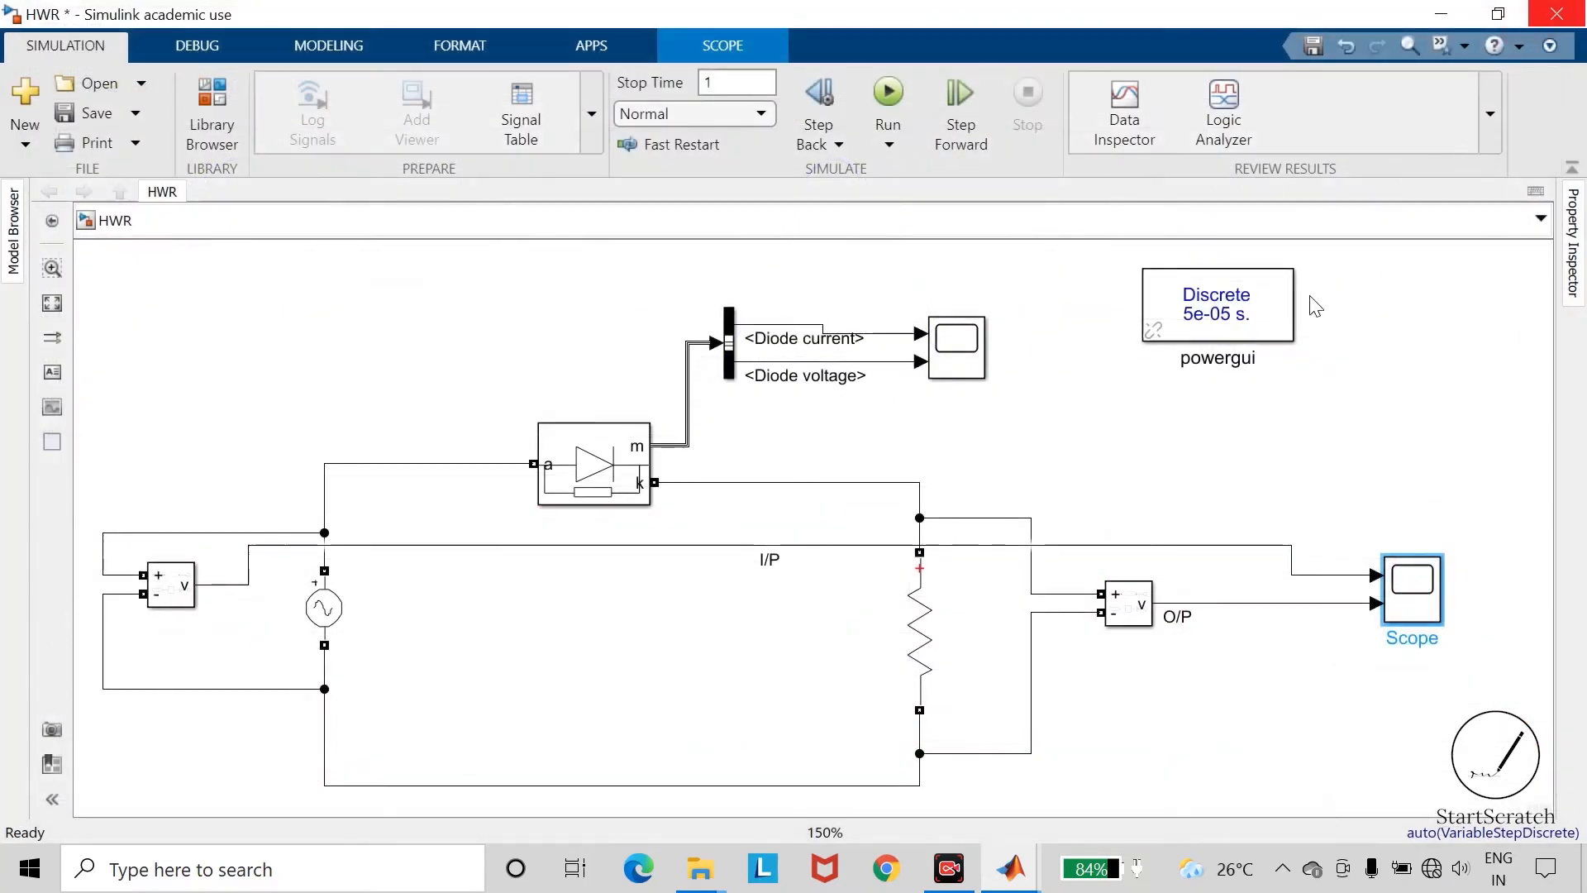
click(1248, 604)
key(Delete)
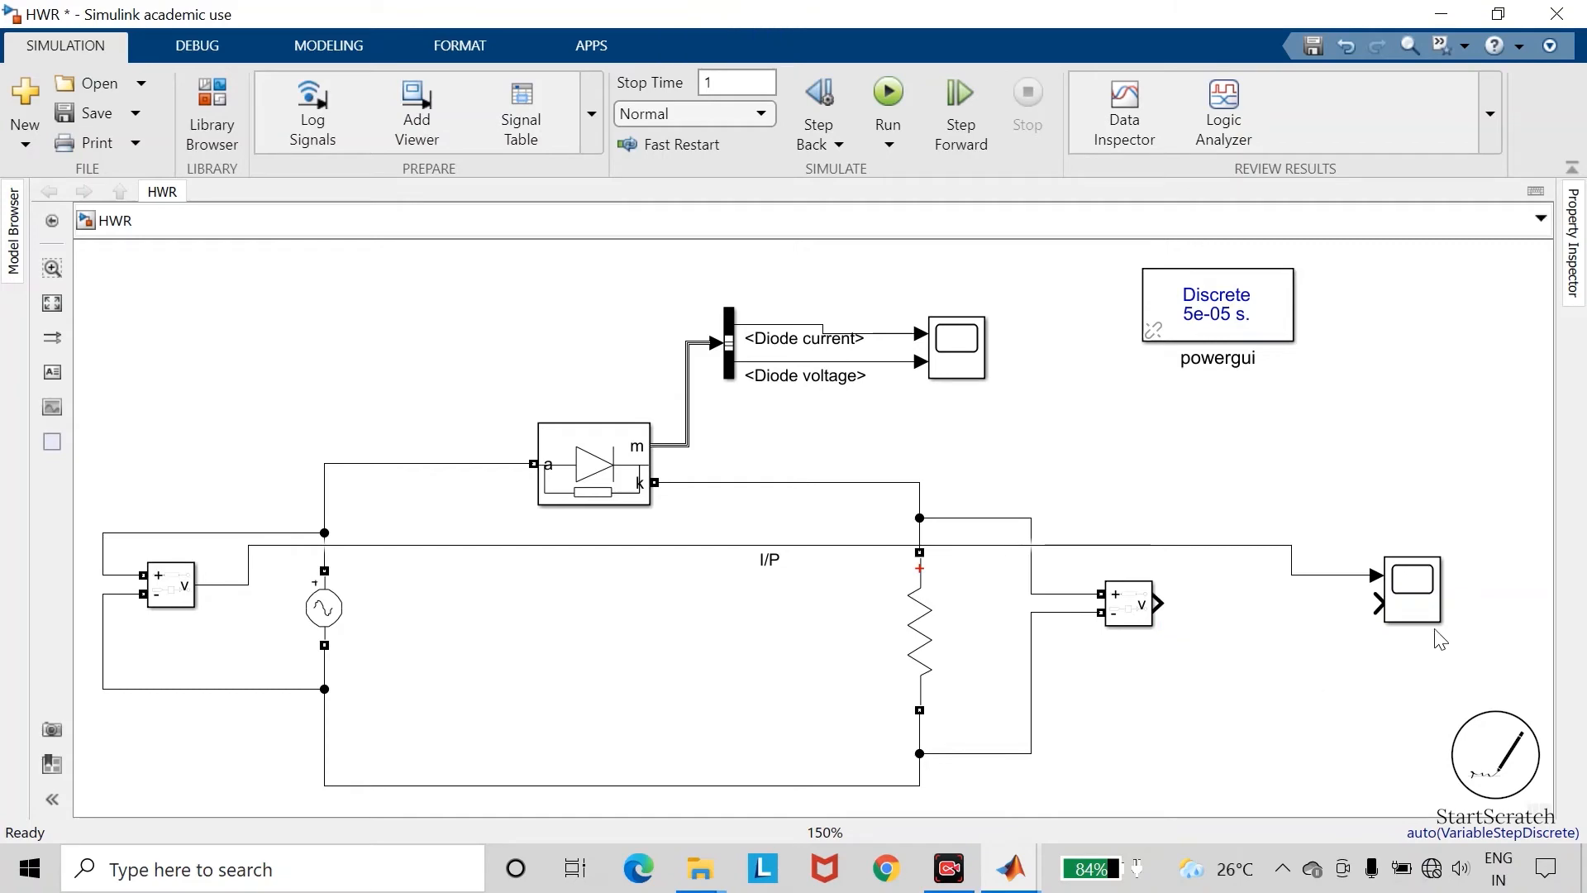
Set the Scope block's number of input ports to 1, accept the configuration and close the scope window
double_click(1413, 589)
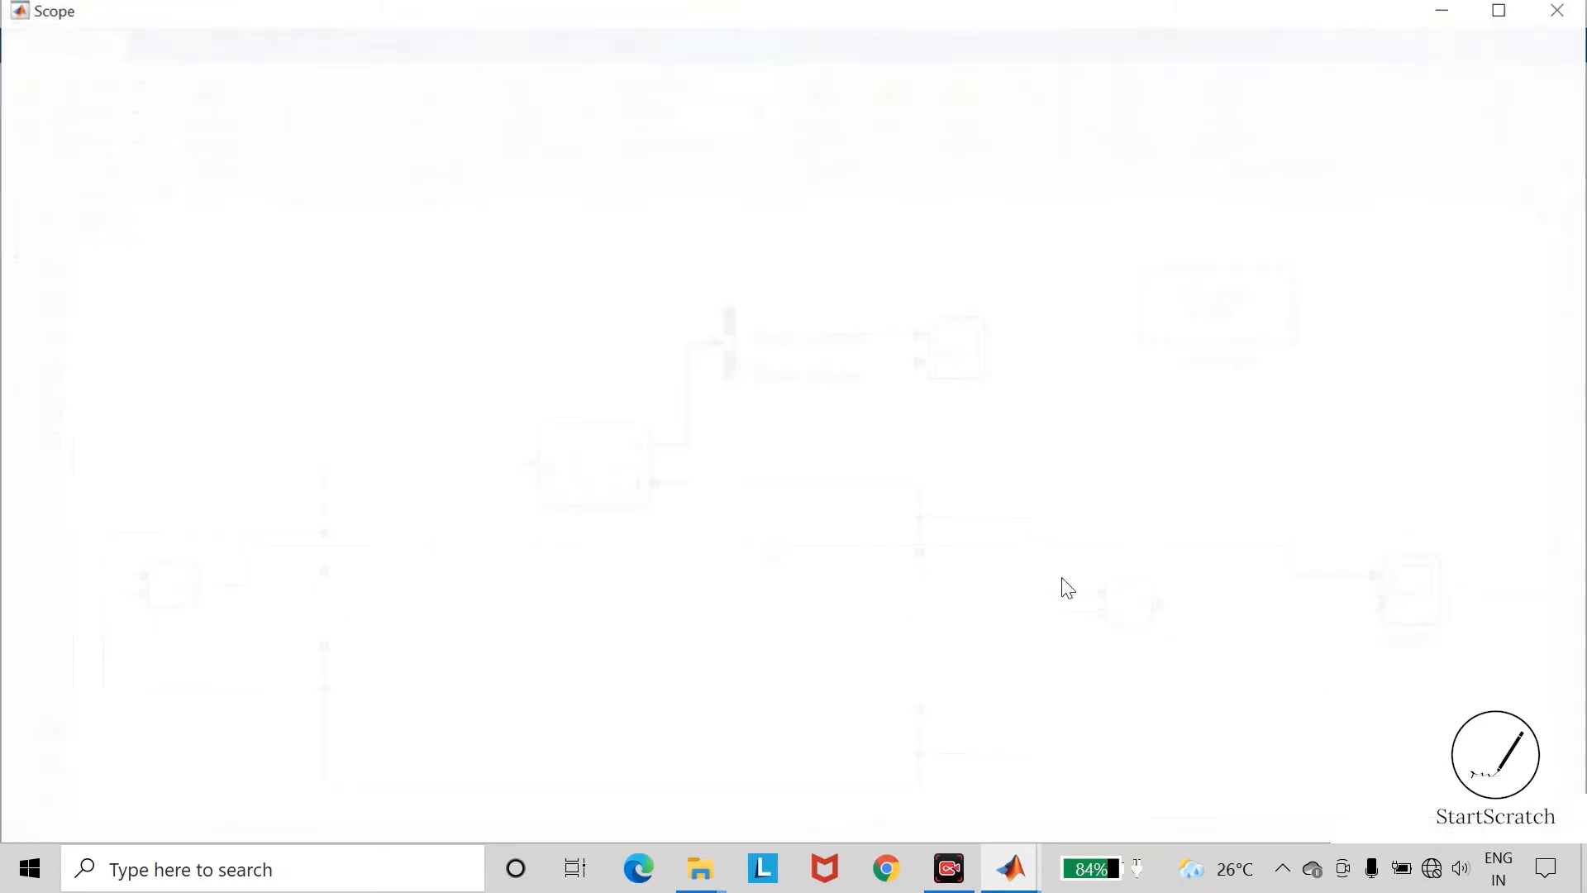
click(33, 72)
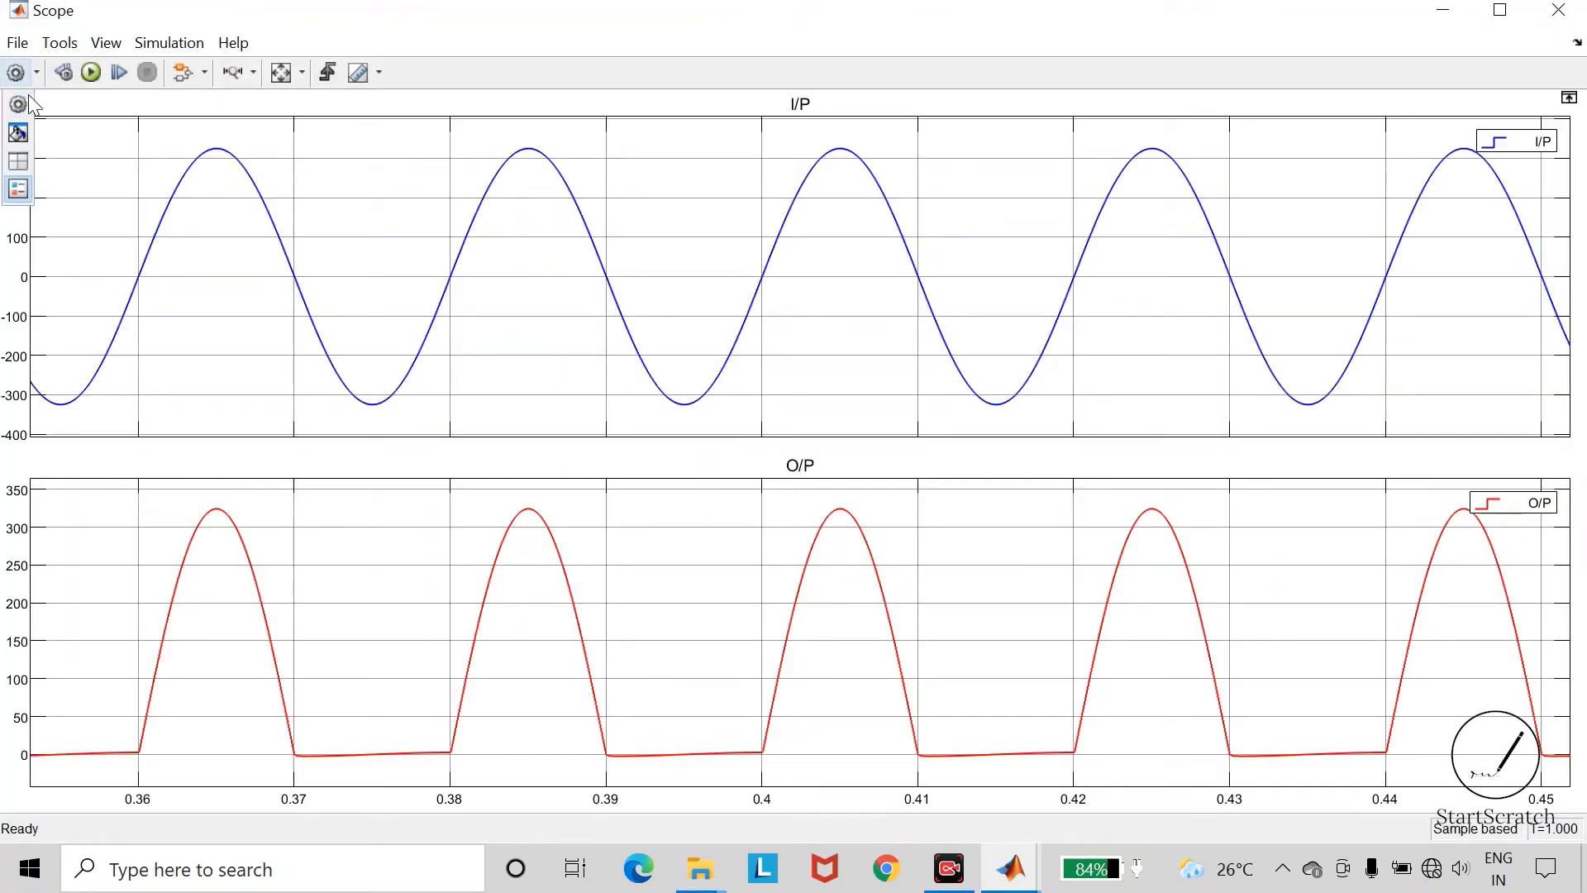
click(23, 106)
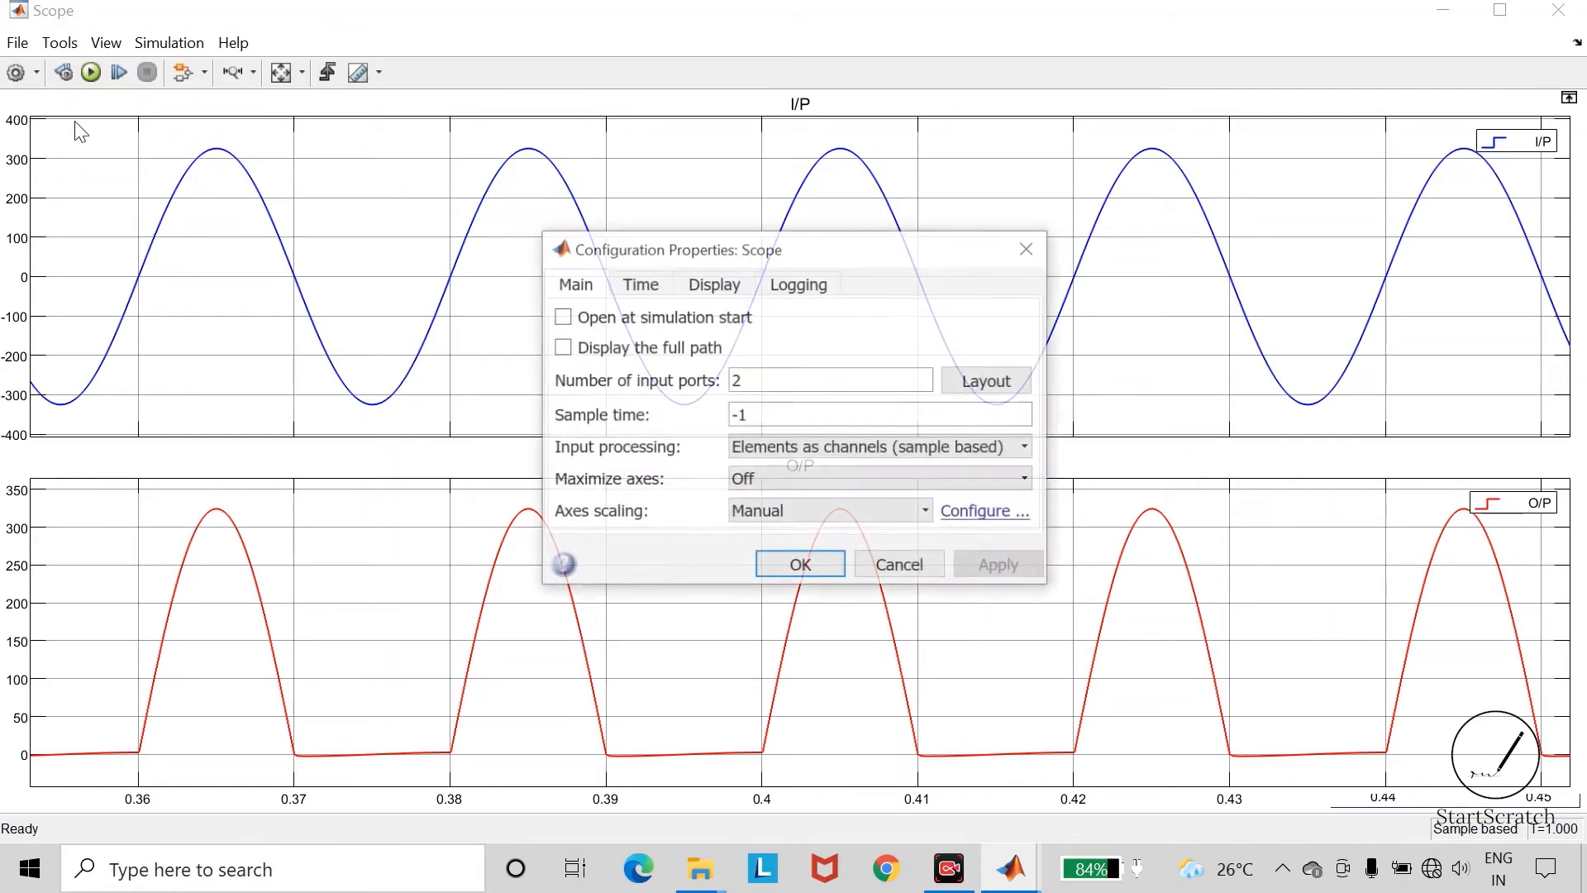
double_click(778, 378)
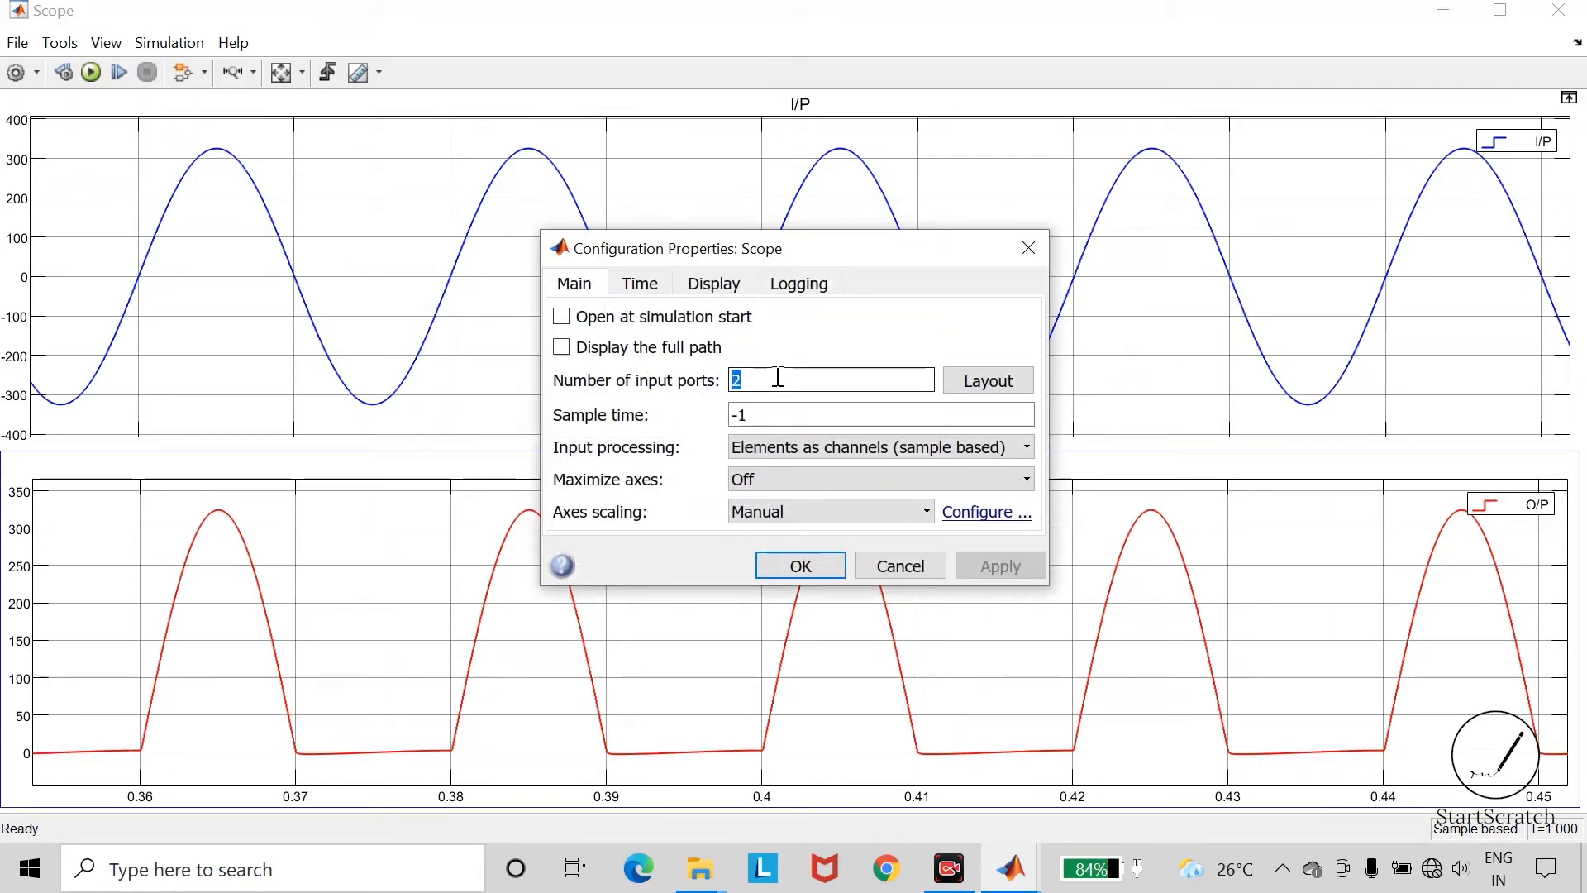
text(1)
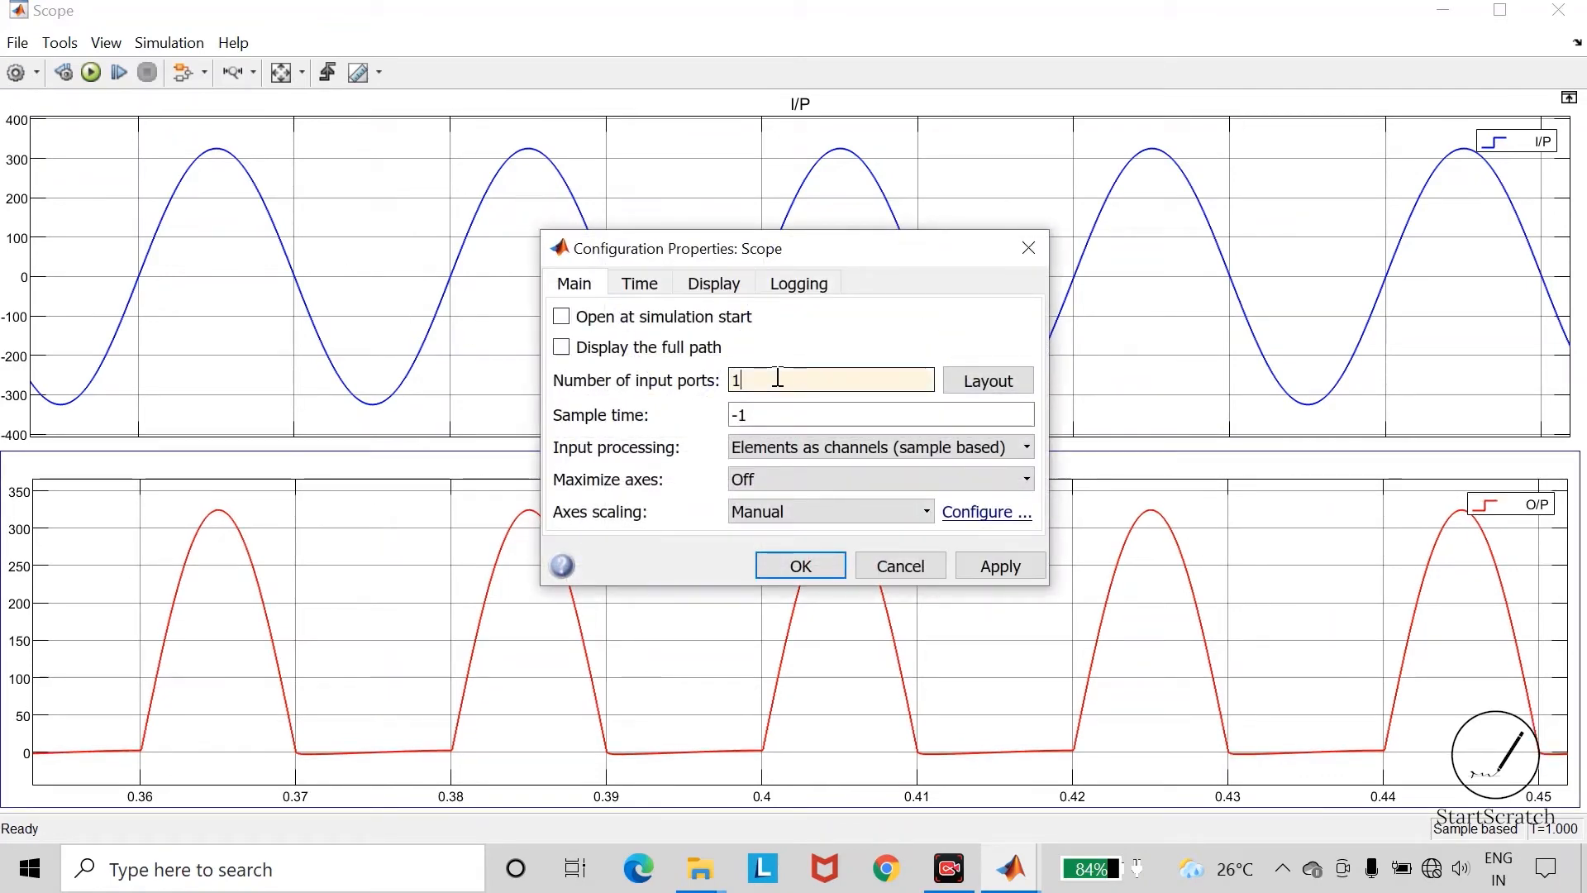
click(1003, 382)
click(1077, 393)
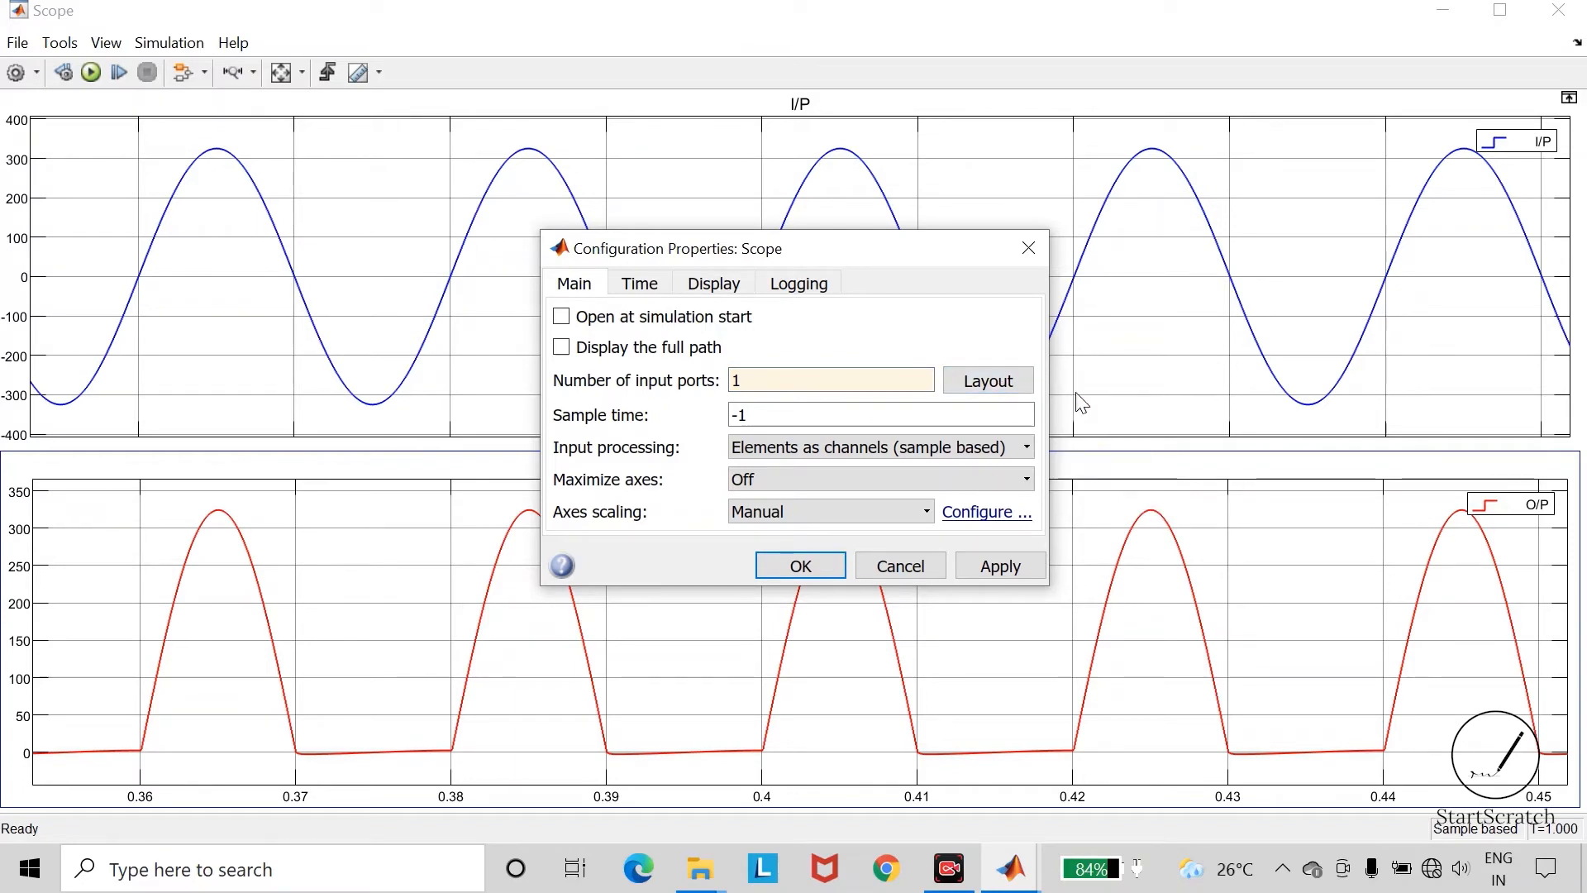
click(1010, 573)
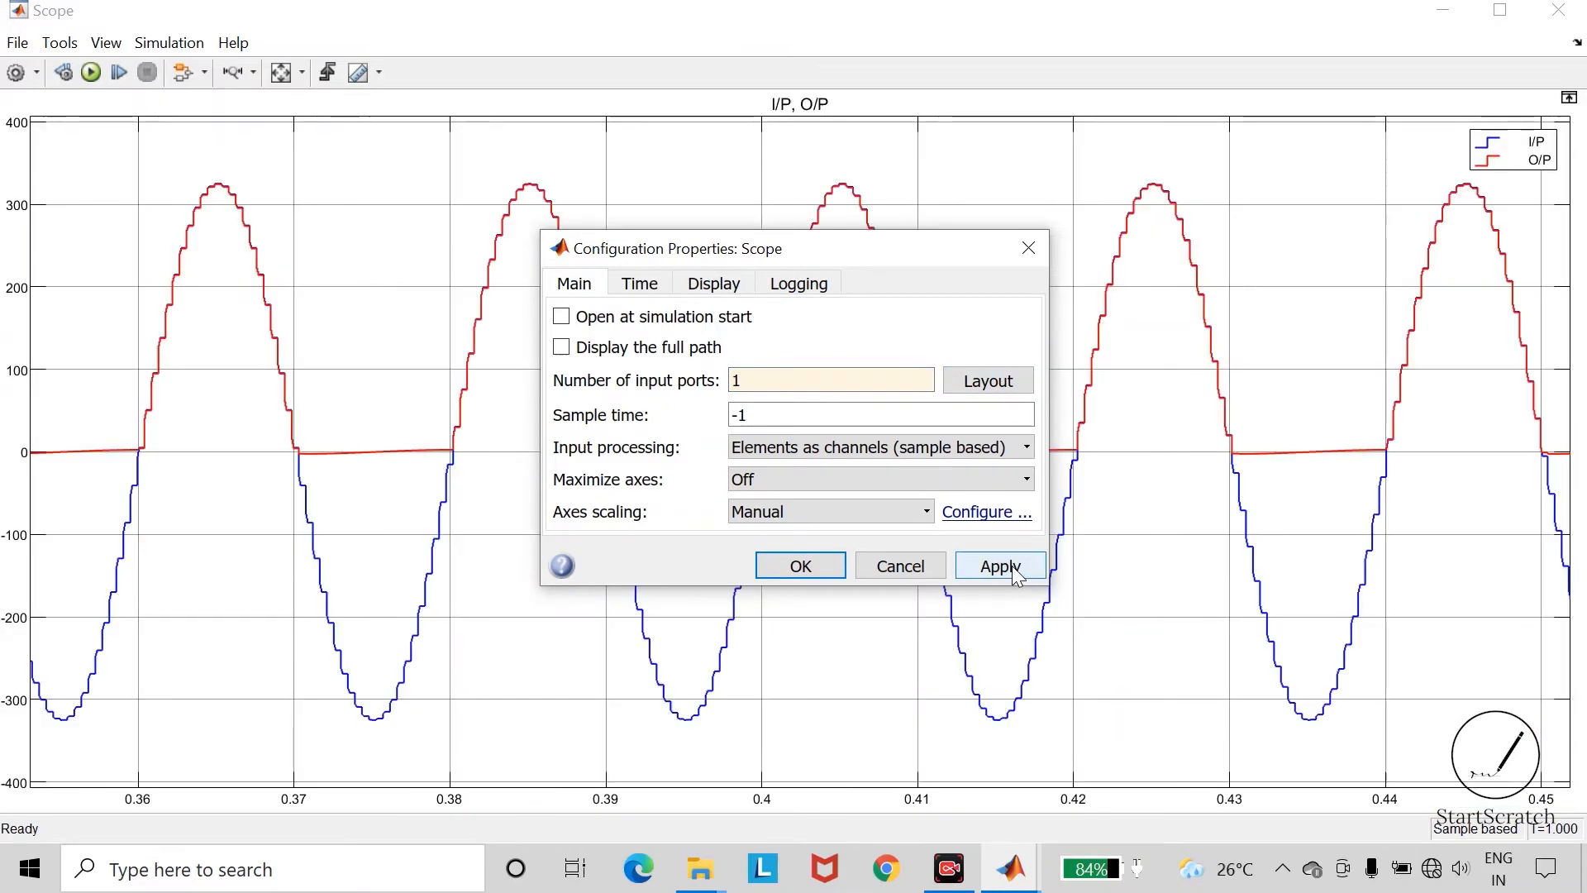
click(1012, 569)
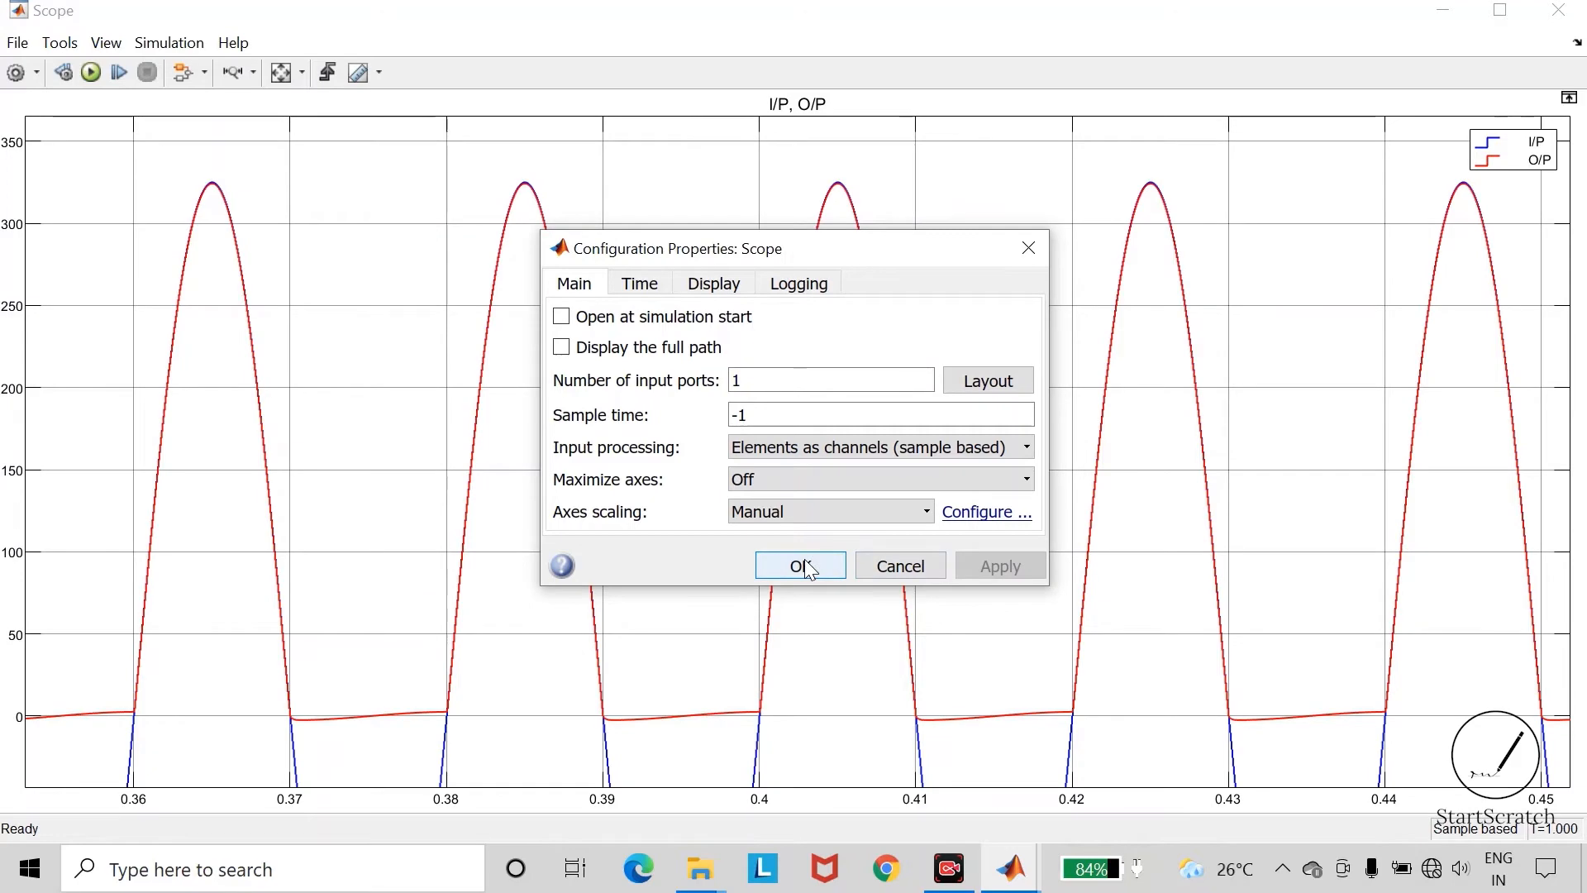
click(801, 567)
click(1558, 10)
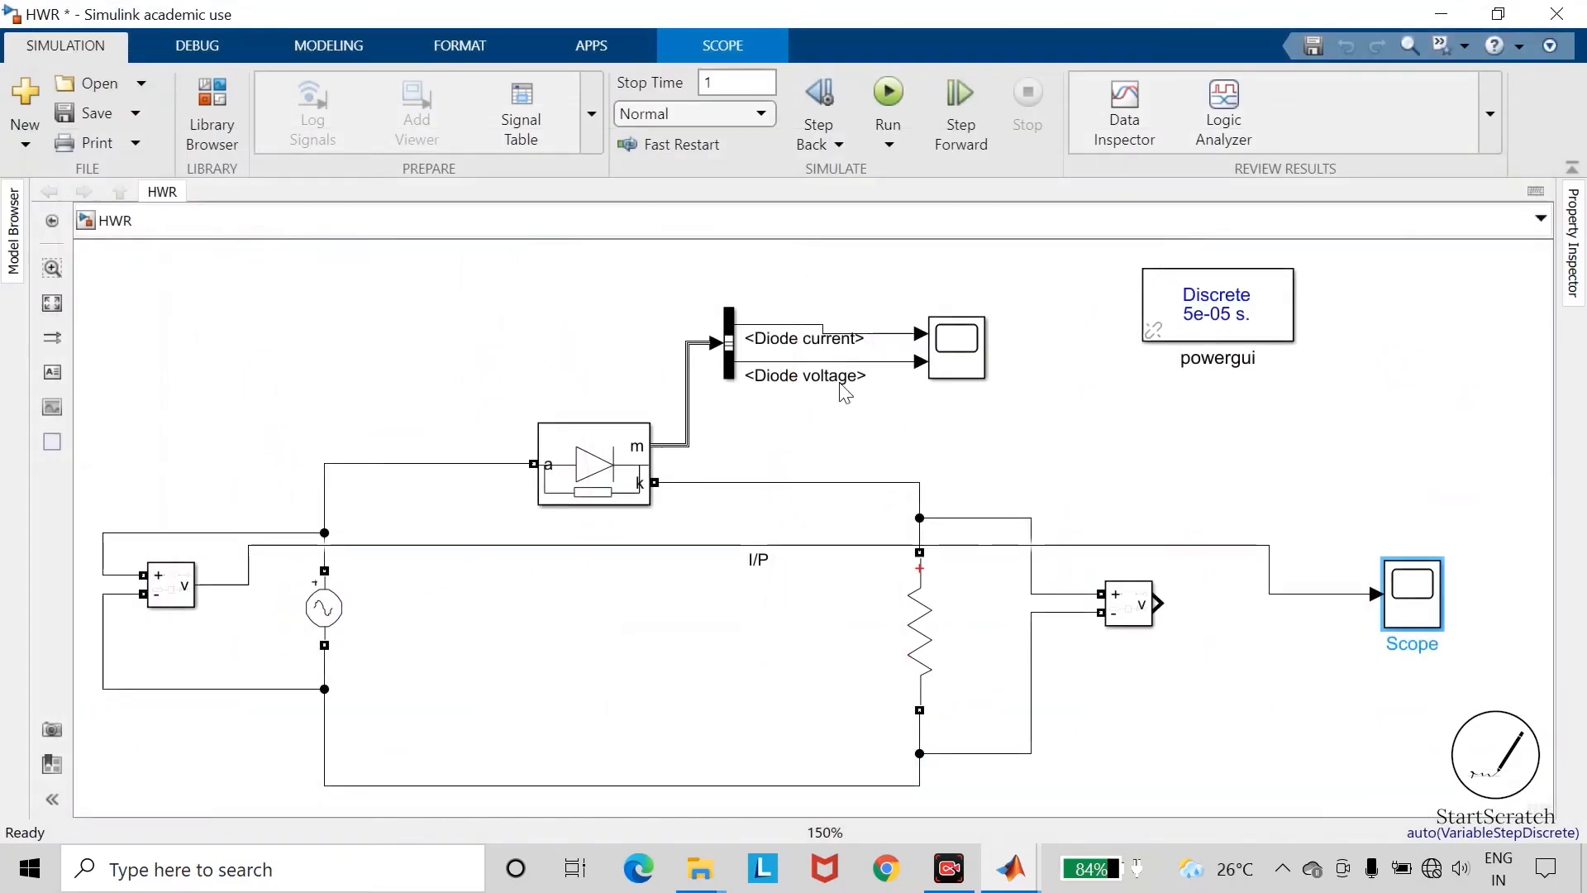
Save the HWR model and run the simulation
click(425, 344)
click(97, 116)
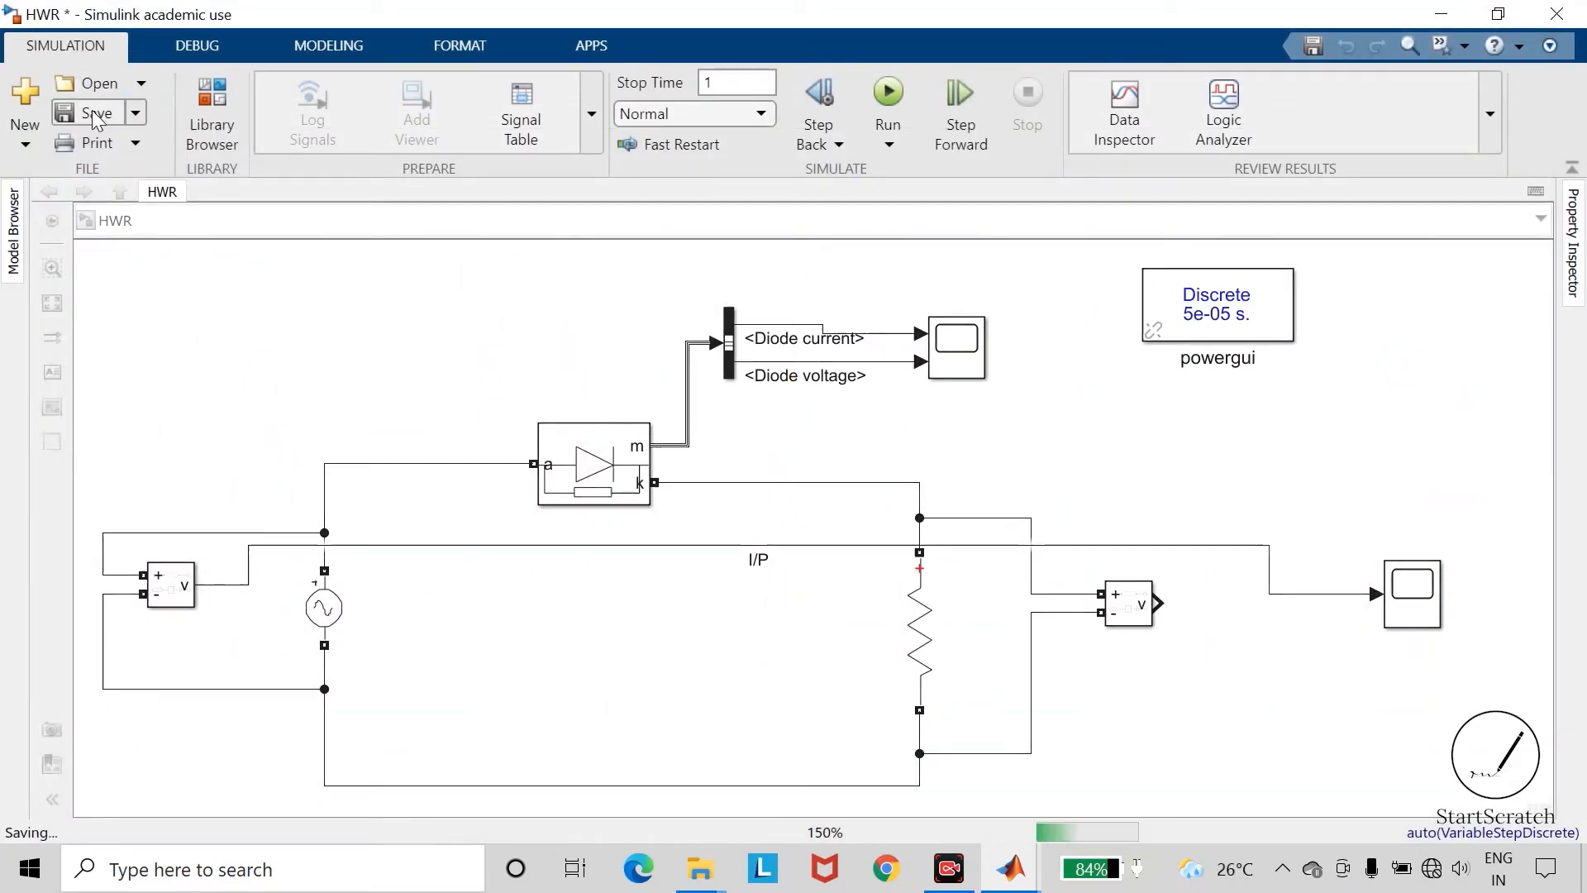
click(883, 95)
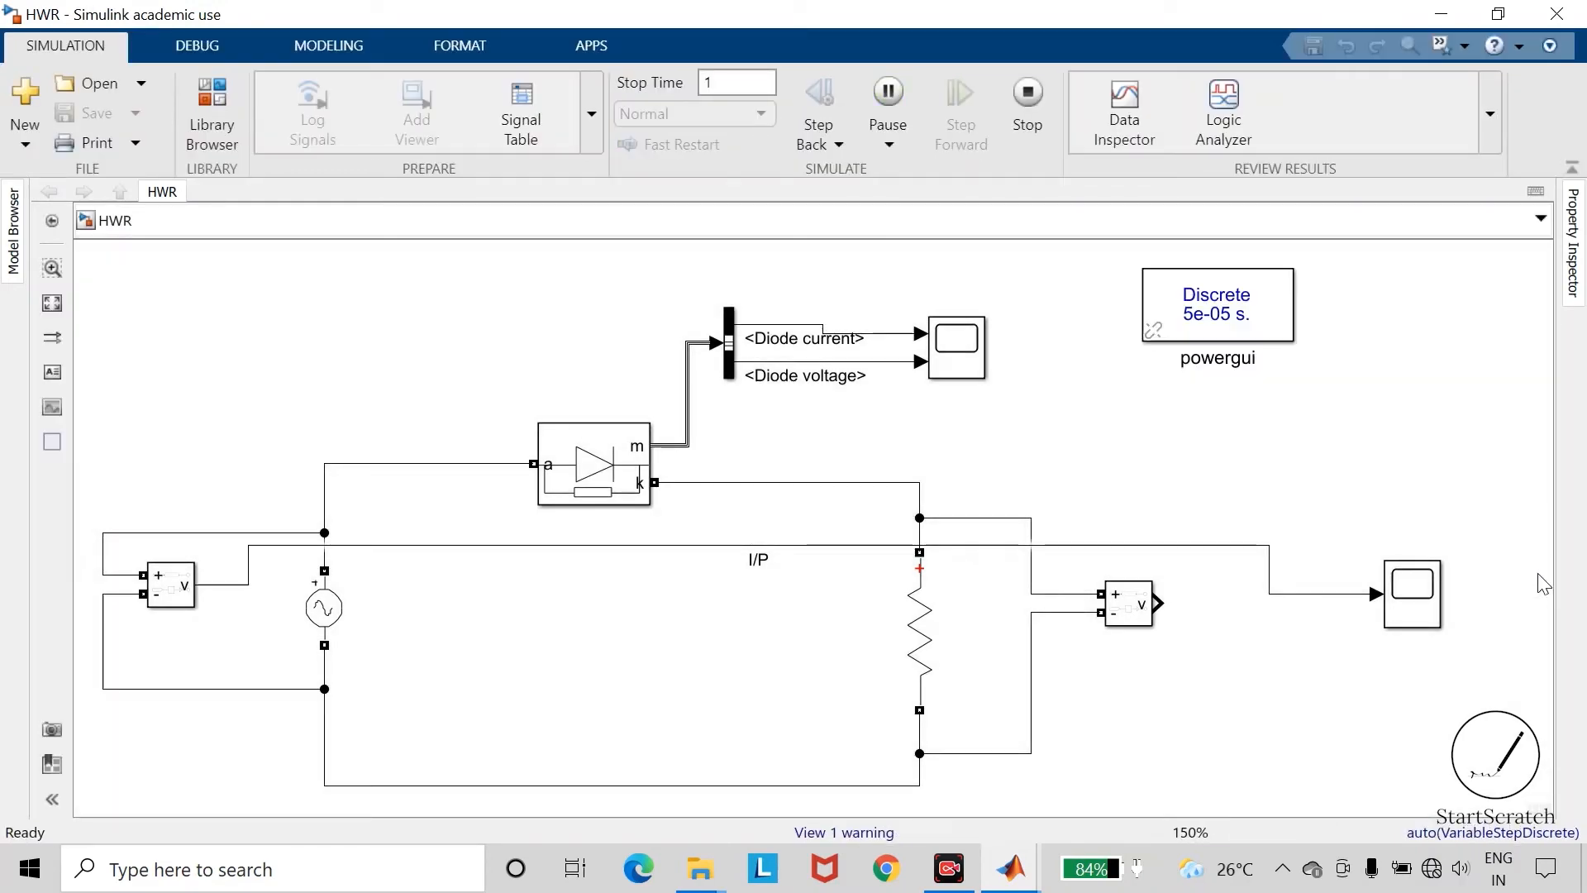
Reopen the Scope, scale the axes to fit the I/P waveform and zoom its time axis to about 0.24 to 0.36 s
click(1400, 601)
double_click(1415, 608)
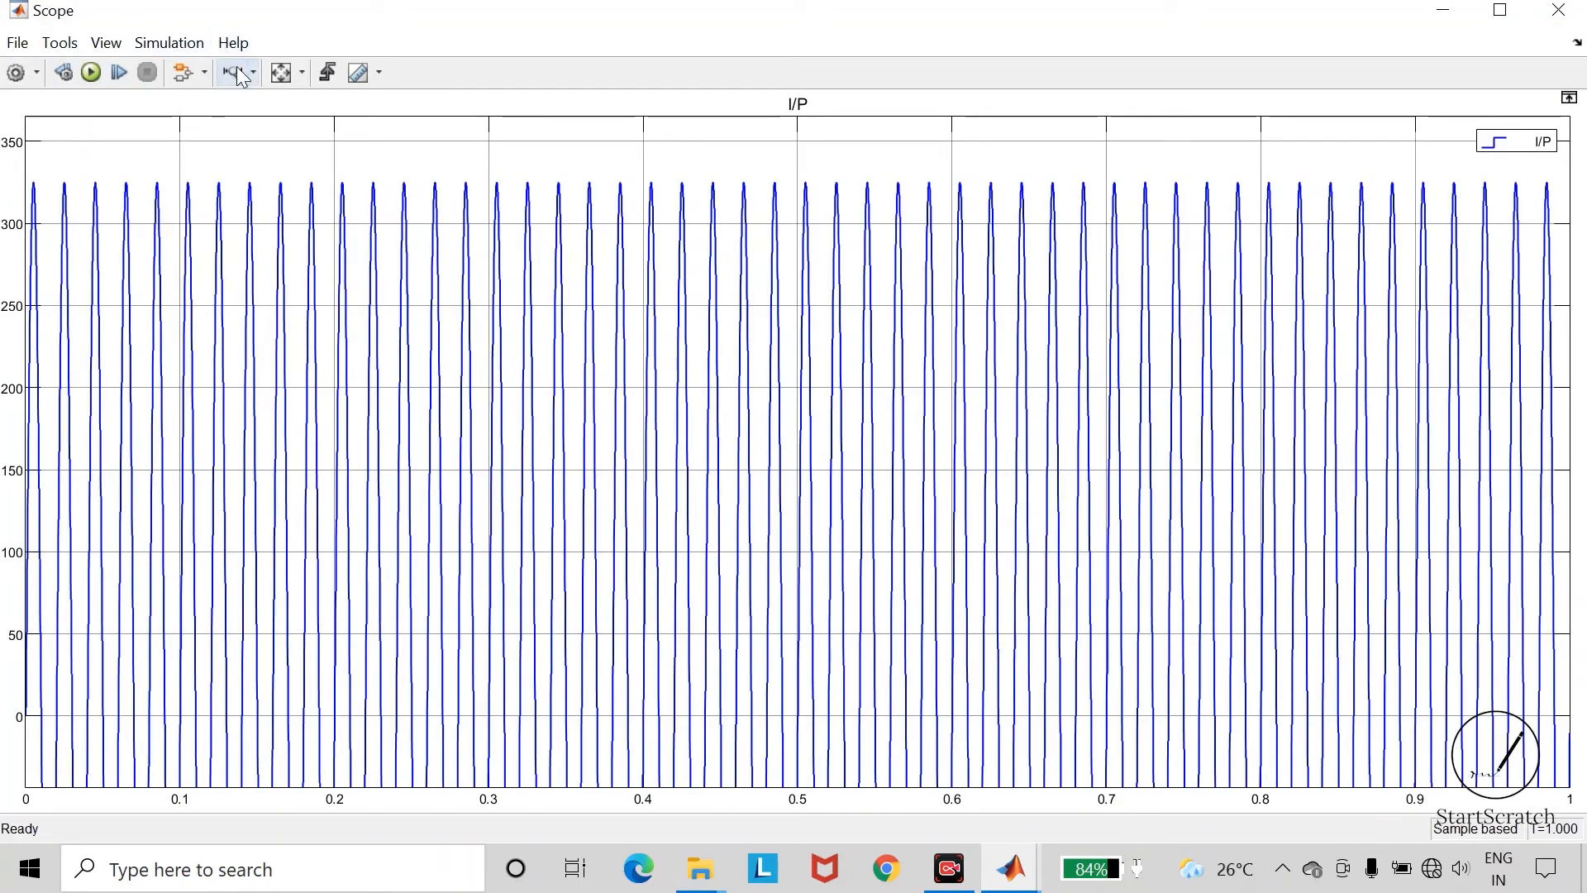
click(281, 72)
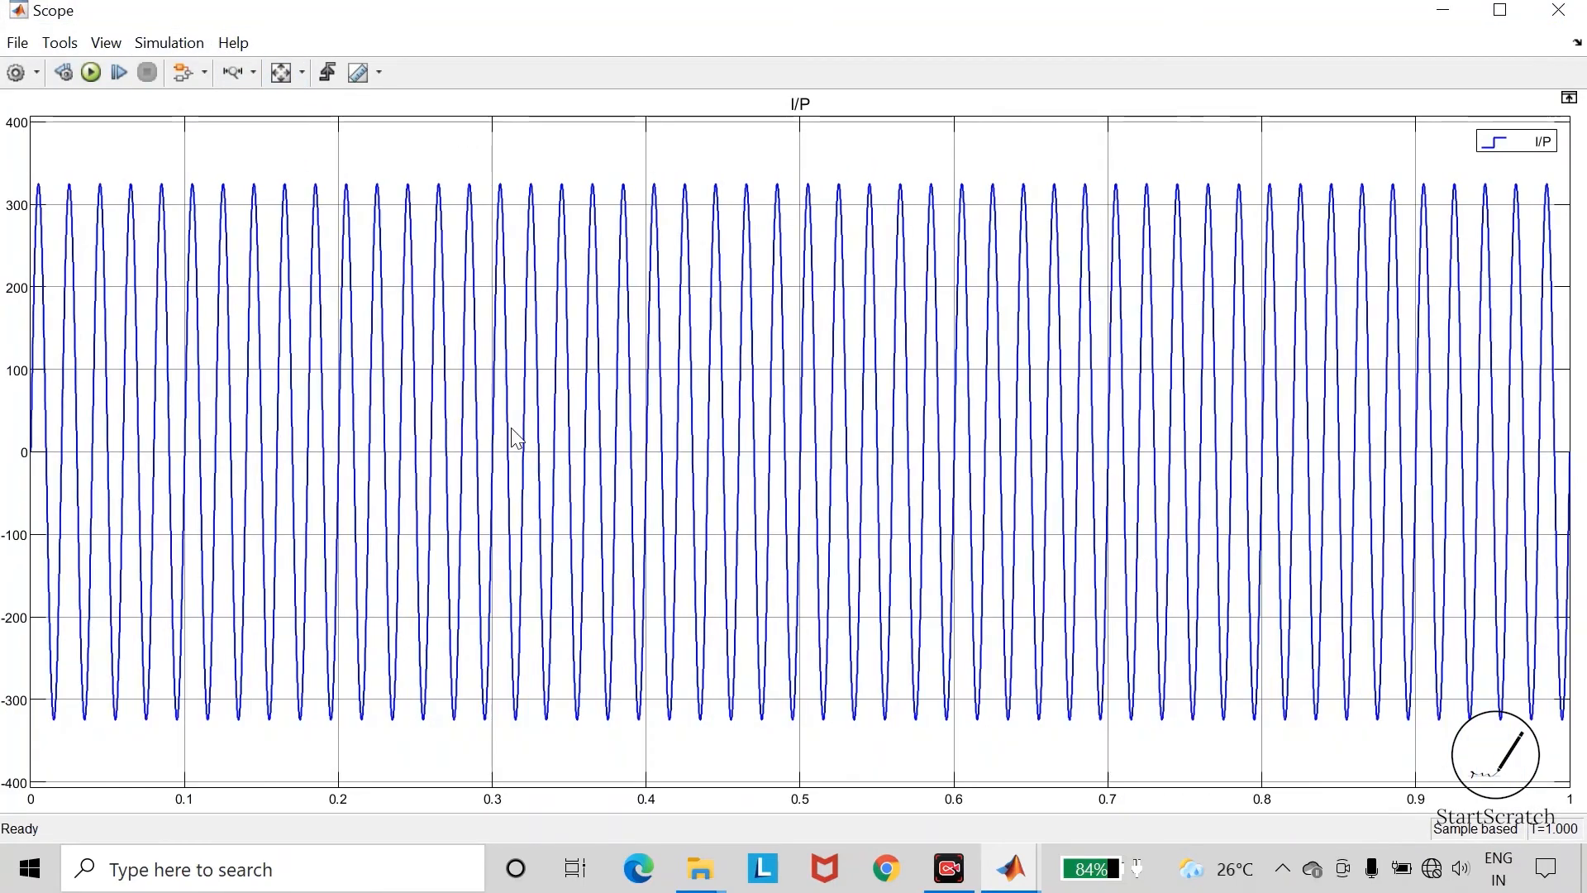
click(234, 72)
drag(900, 347, 284, 312)
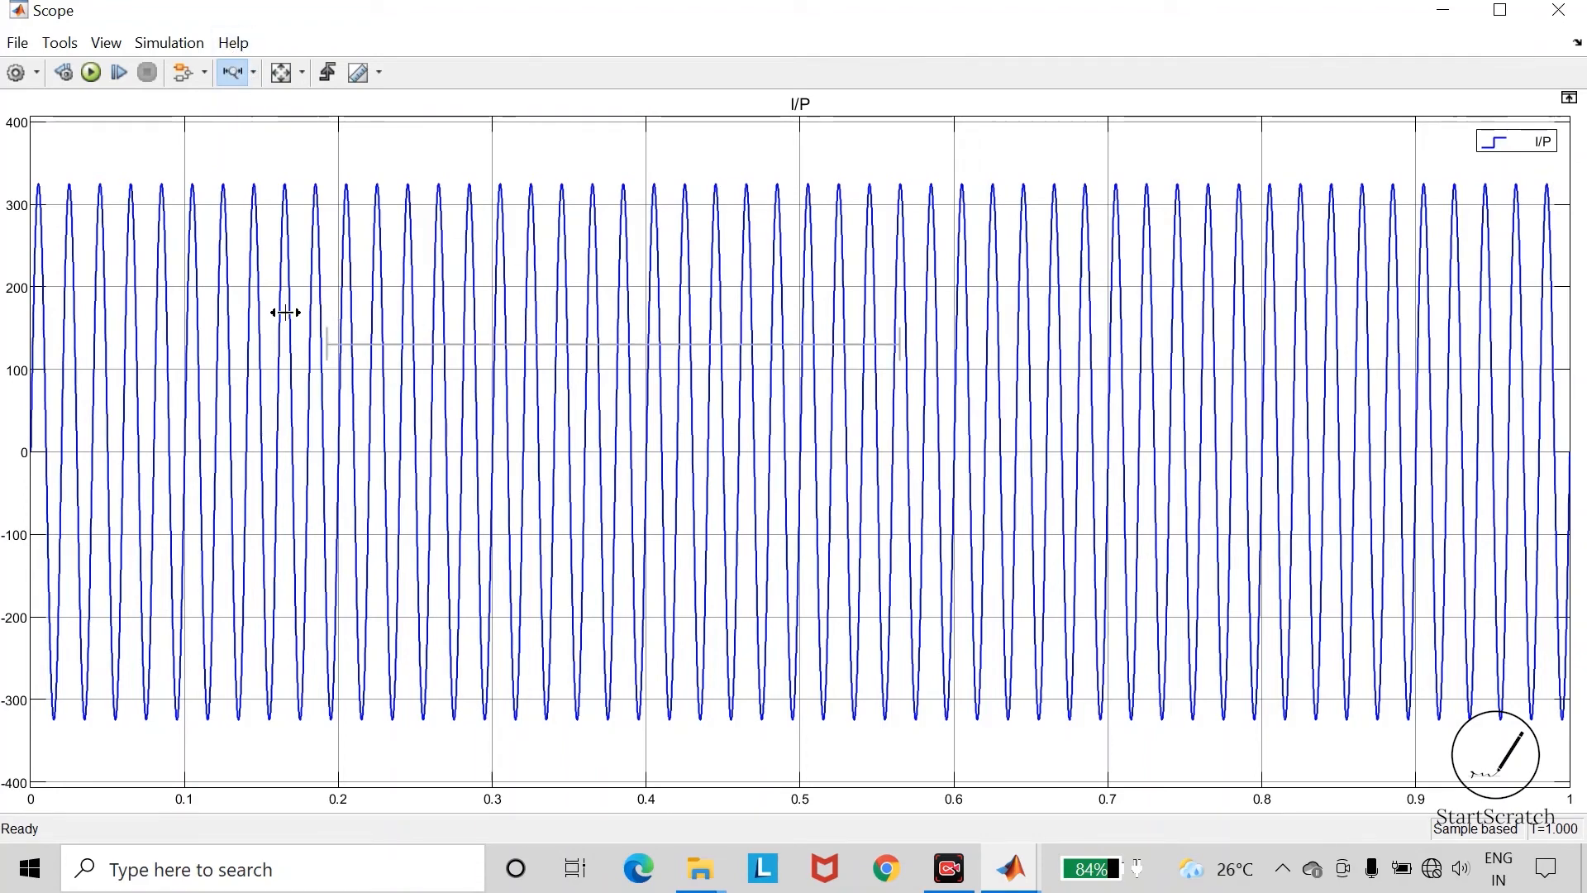
drag(791, 369, 312, 356)
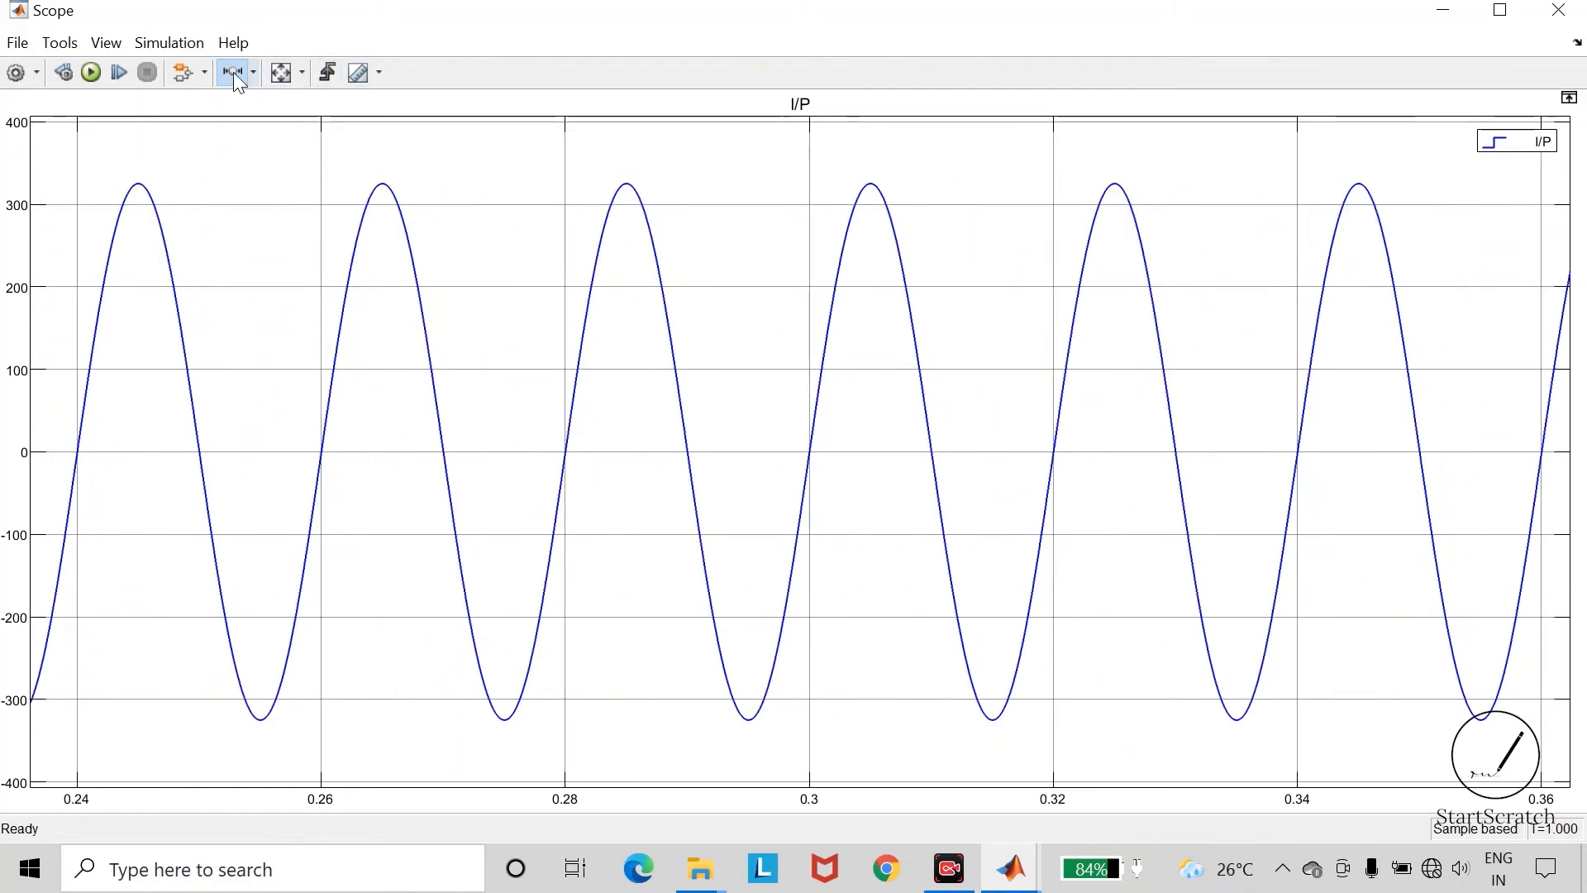
Measure one I/P period with the Cursor Measurements, placing cursor 1 at about 0.260 s and cursor 2 at about 0.280 s
click(380, 73)
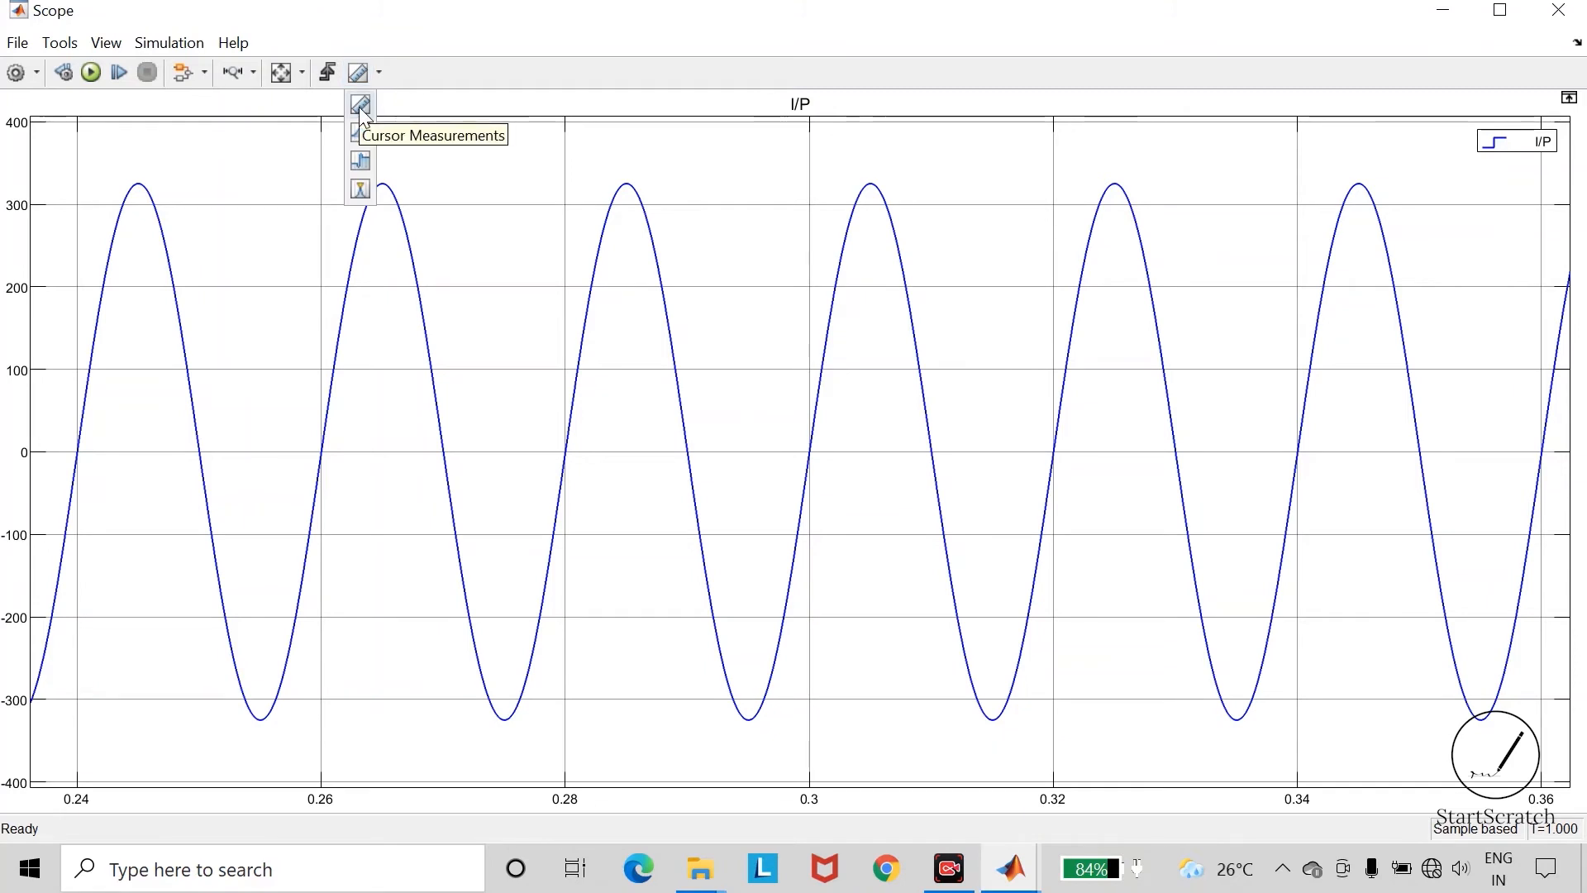
click(360, 105)
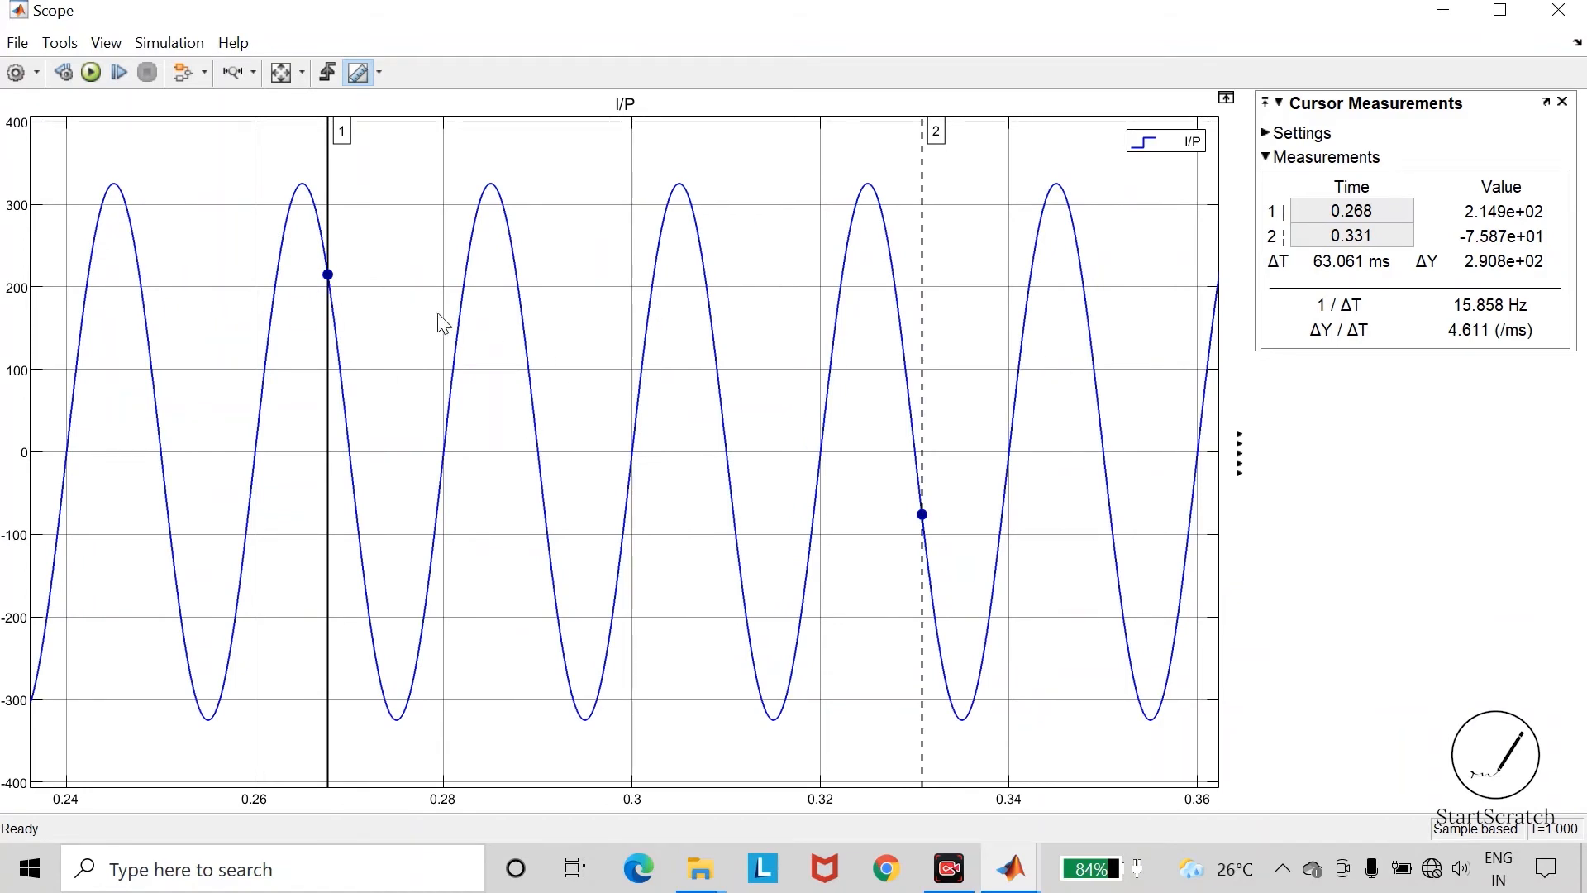
drag(328, 274, 250, 281)
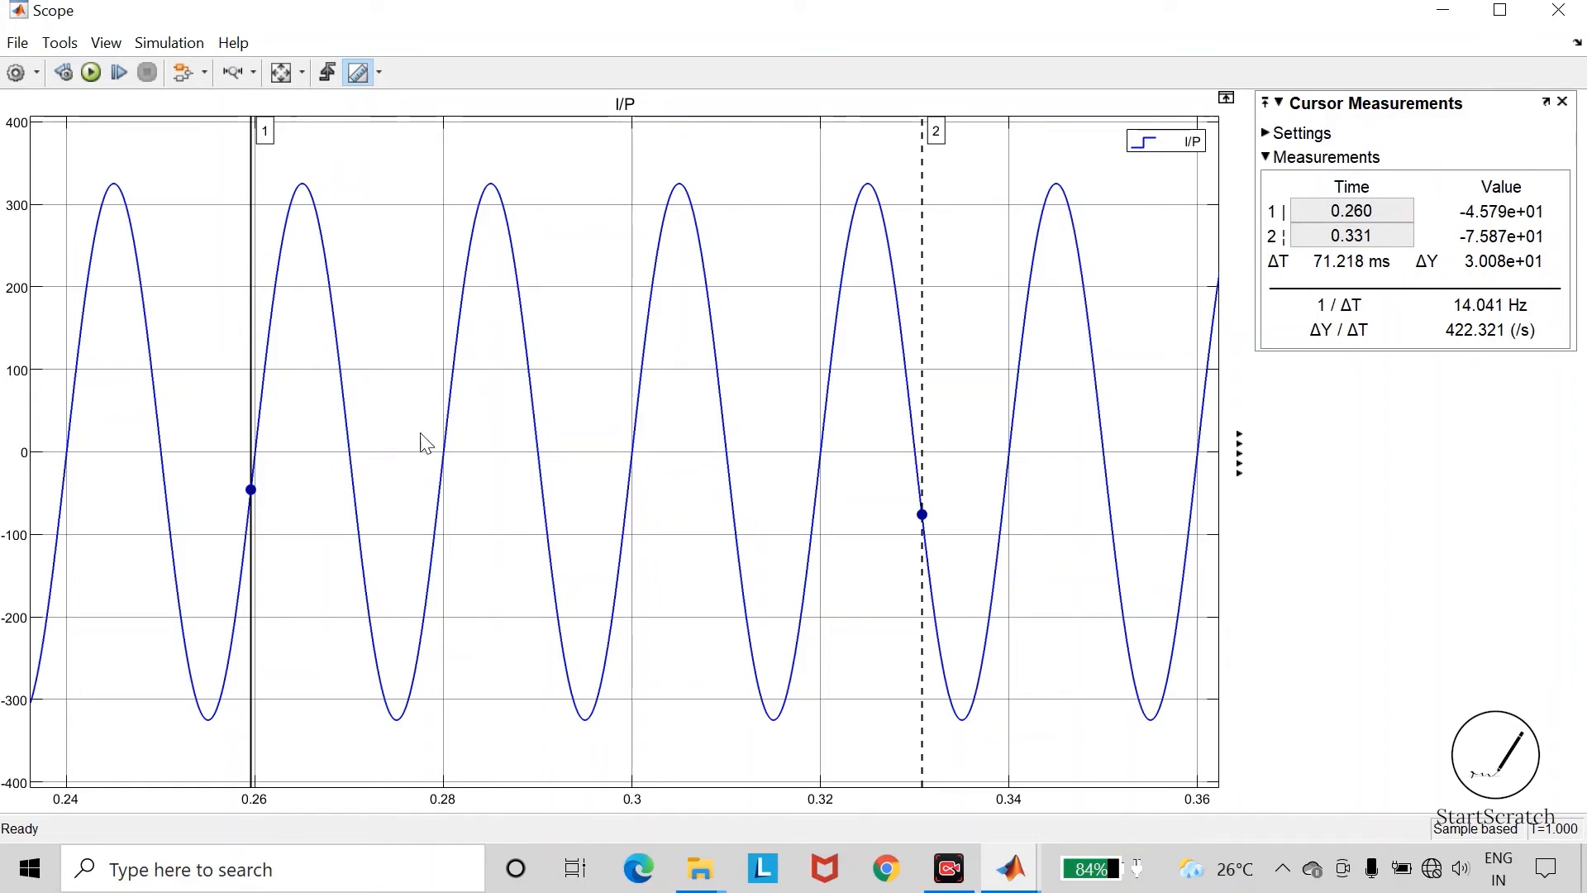
drag(923, 516, 850, 527)
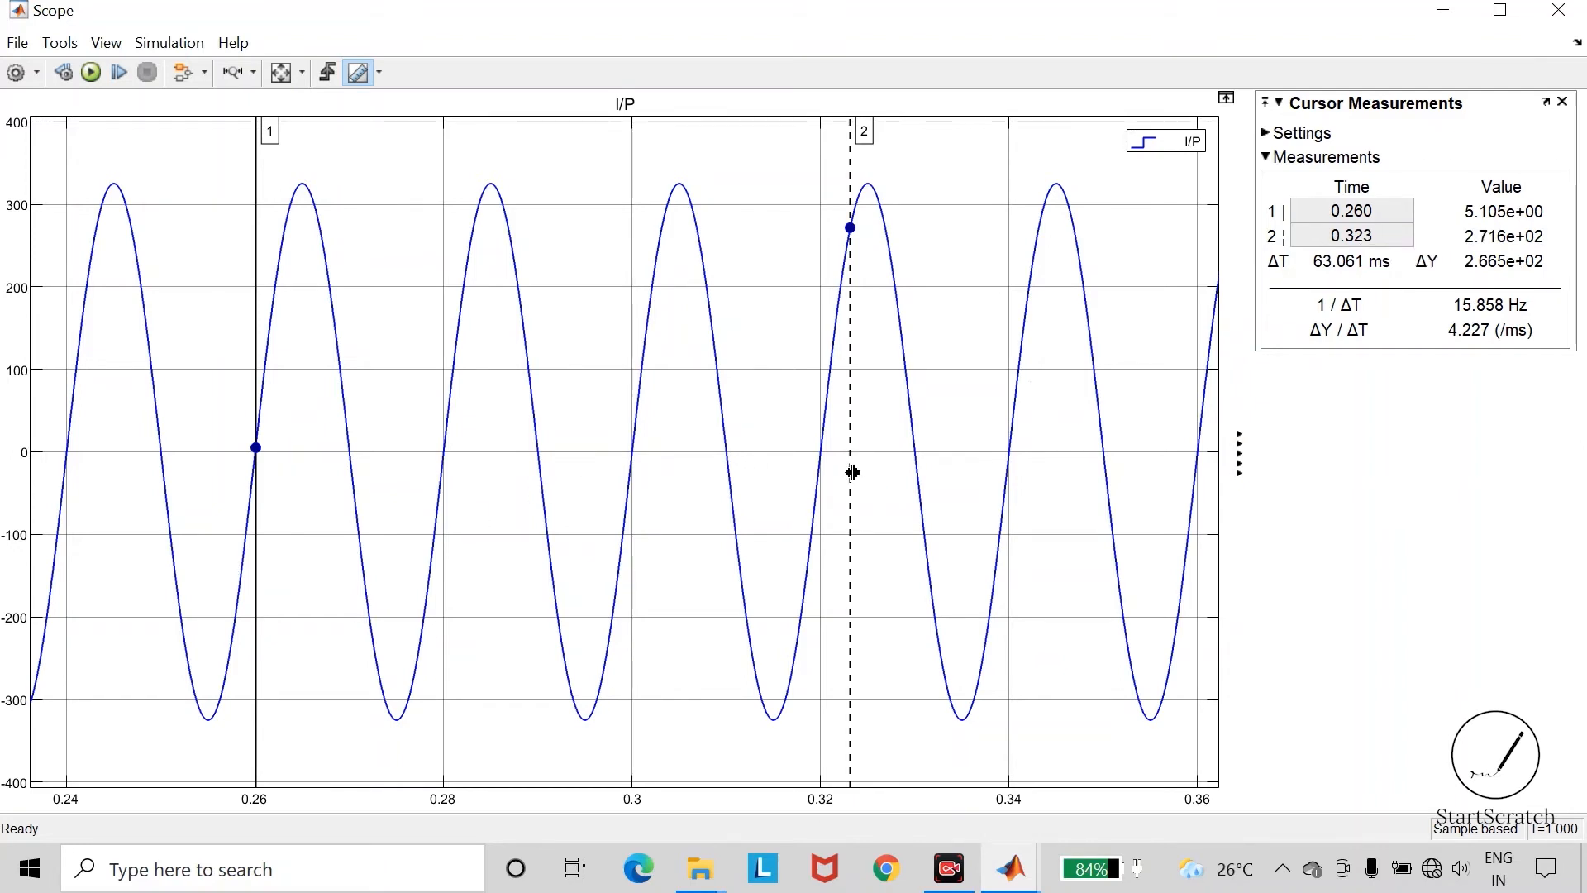
drag(853, 472, 445, 505)
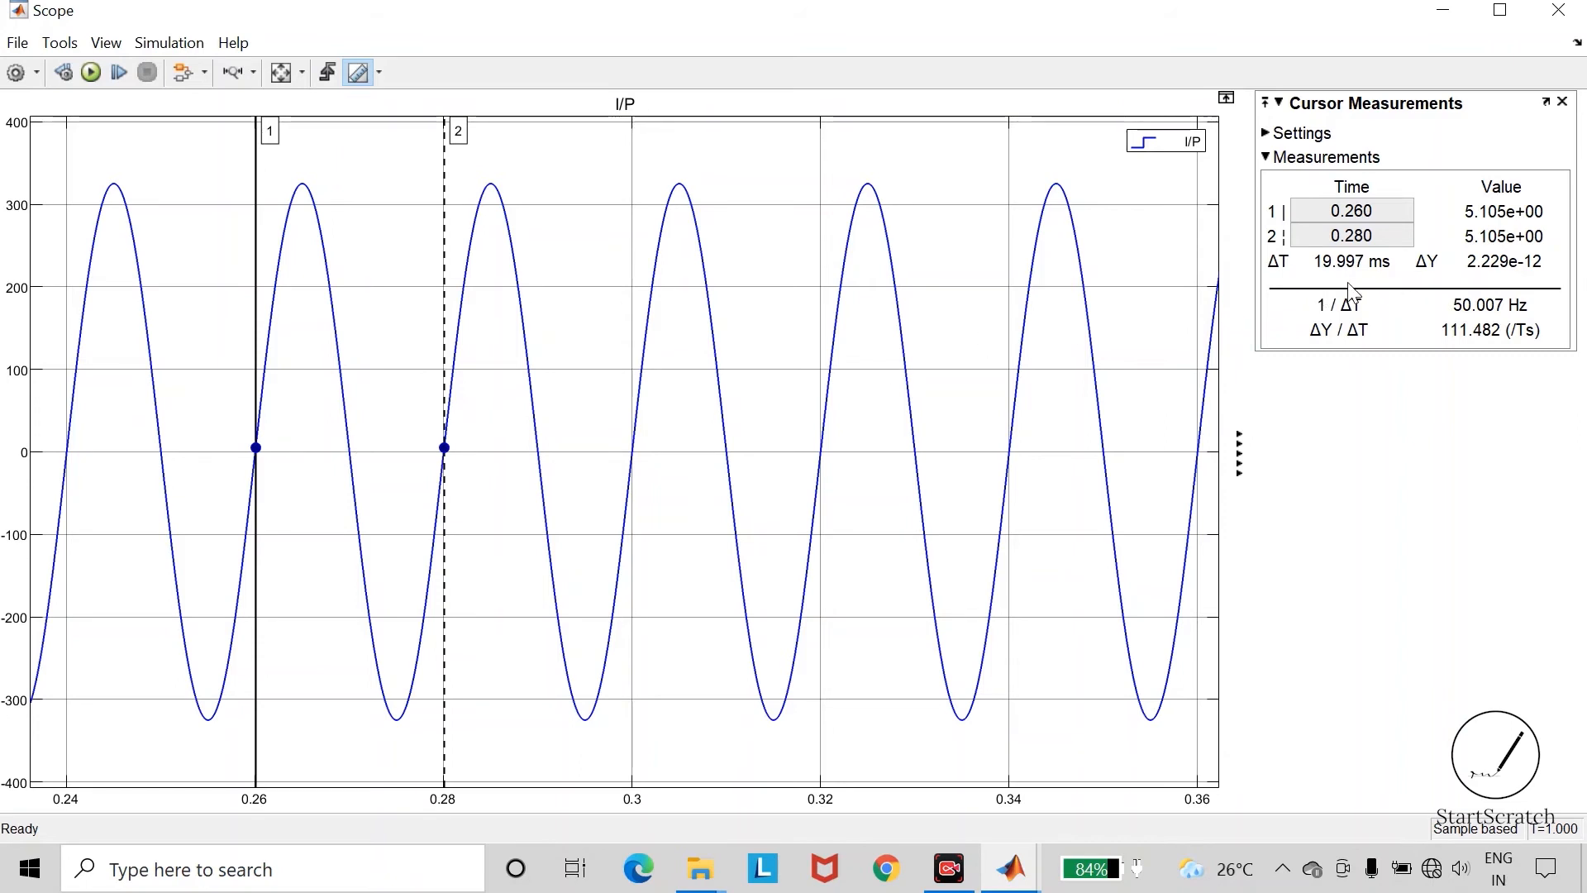
mouse_move(1361, 279)
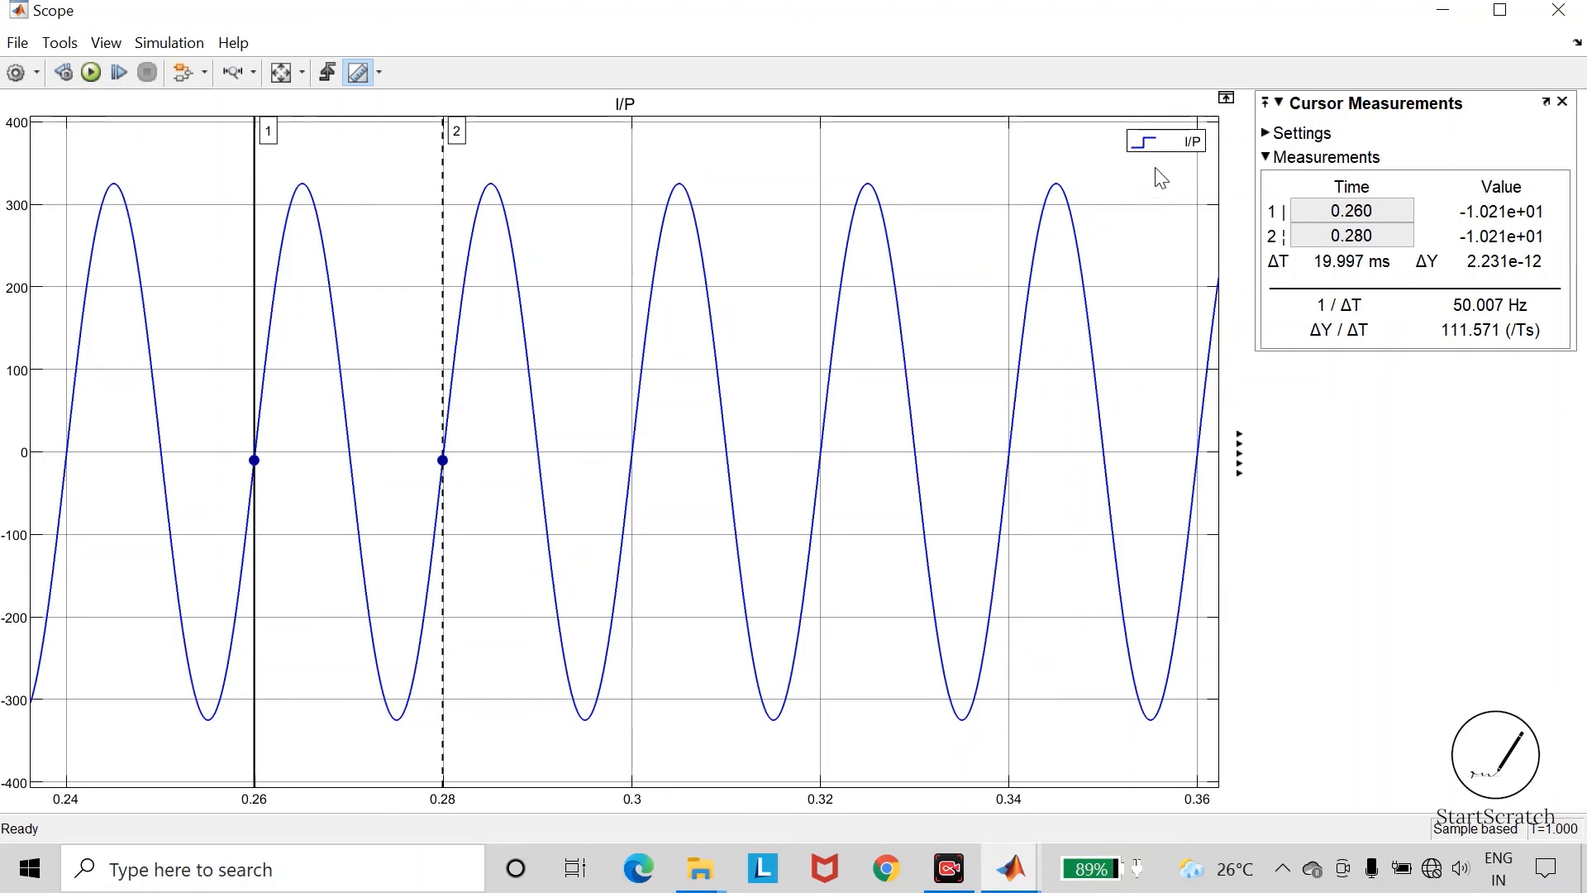
Measure the I/P amplitude using horizontal screen cursors only, with cursor 1 at about -0.5 and cursor 2 on the peak at about 324.7
click(1268, 137)
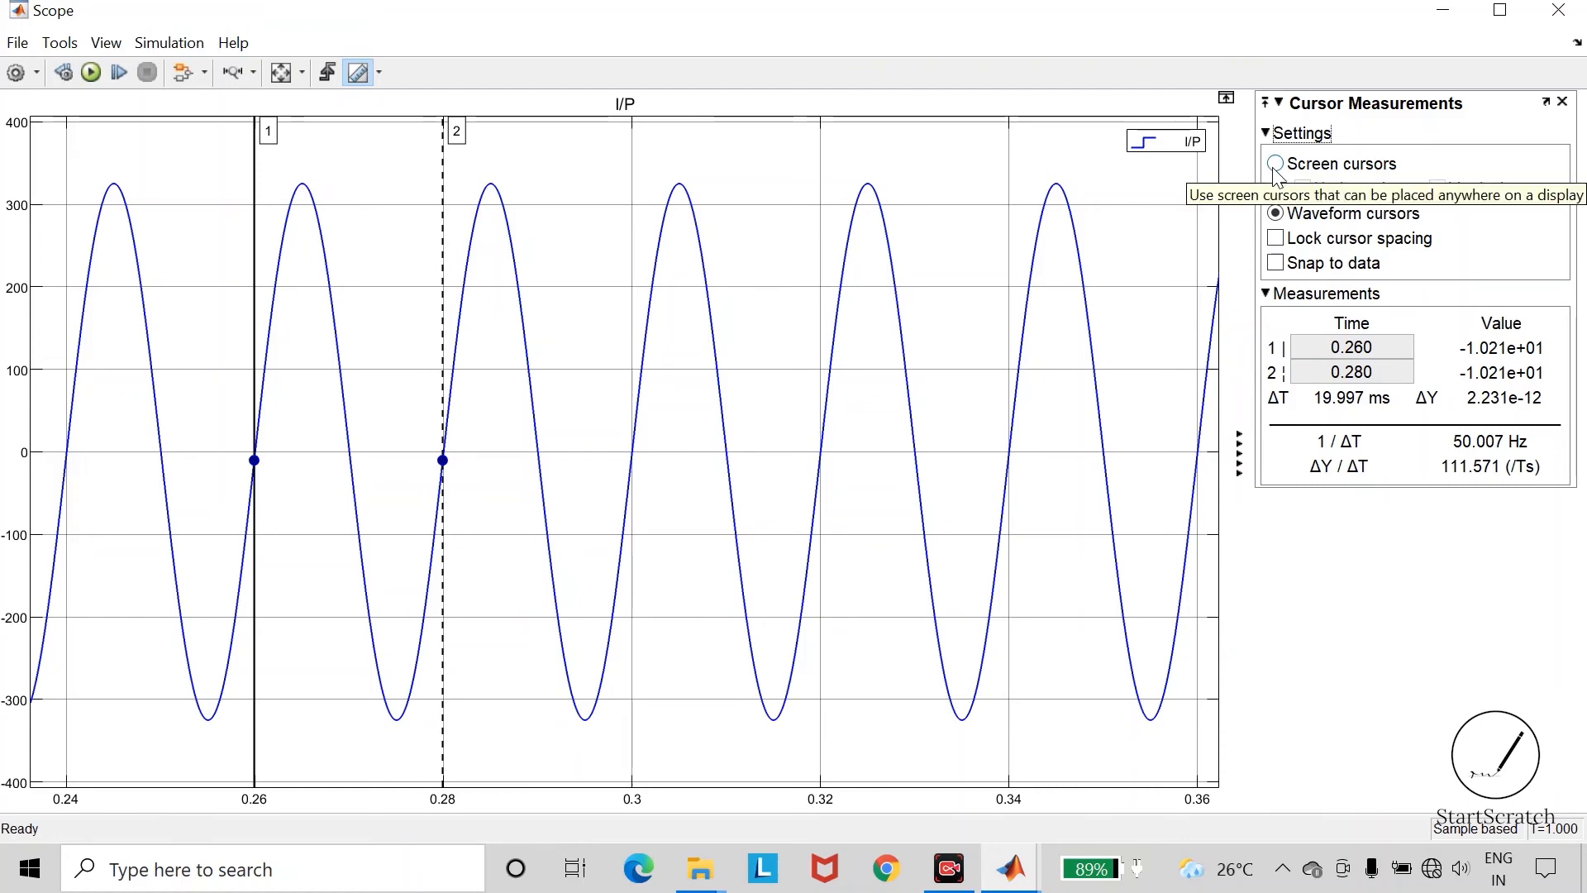
click(1276, 165)
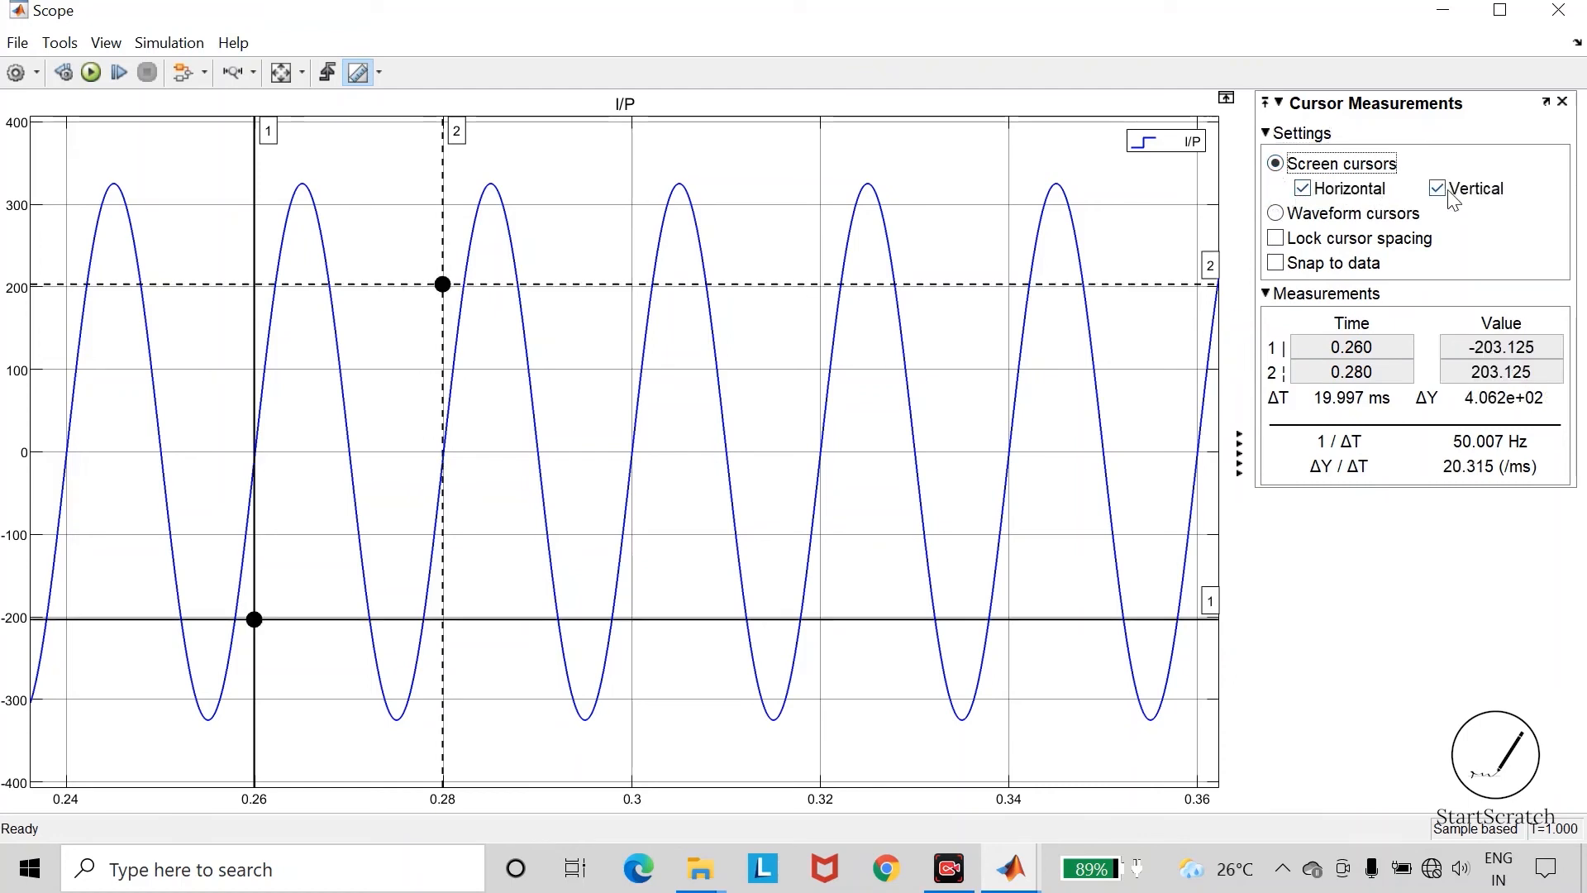
click(1444, 193)
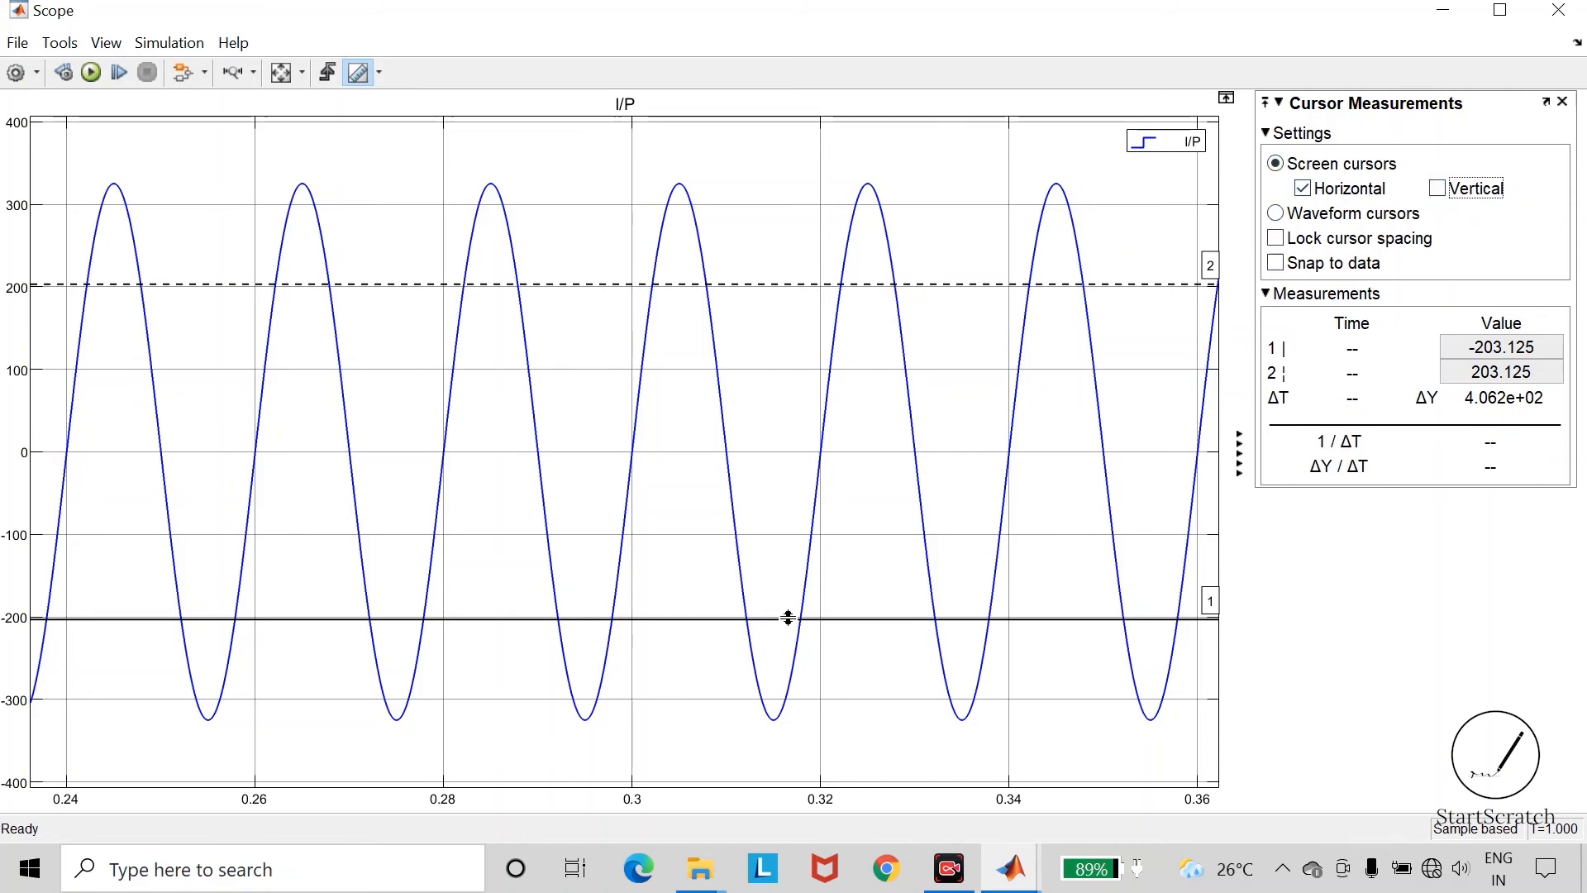
drag(791, 619, 799, 453)
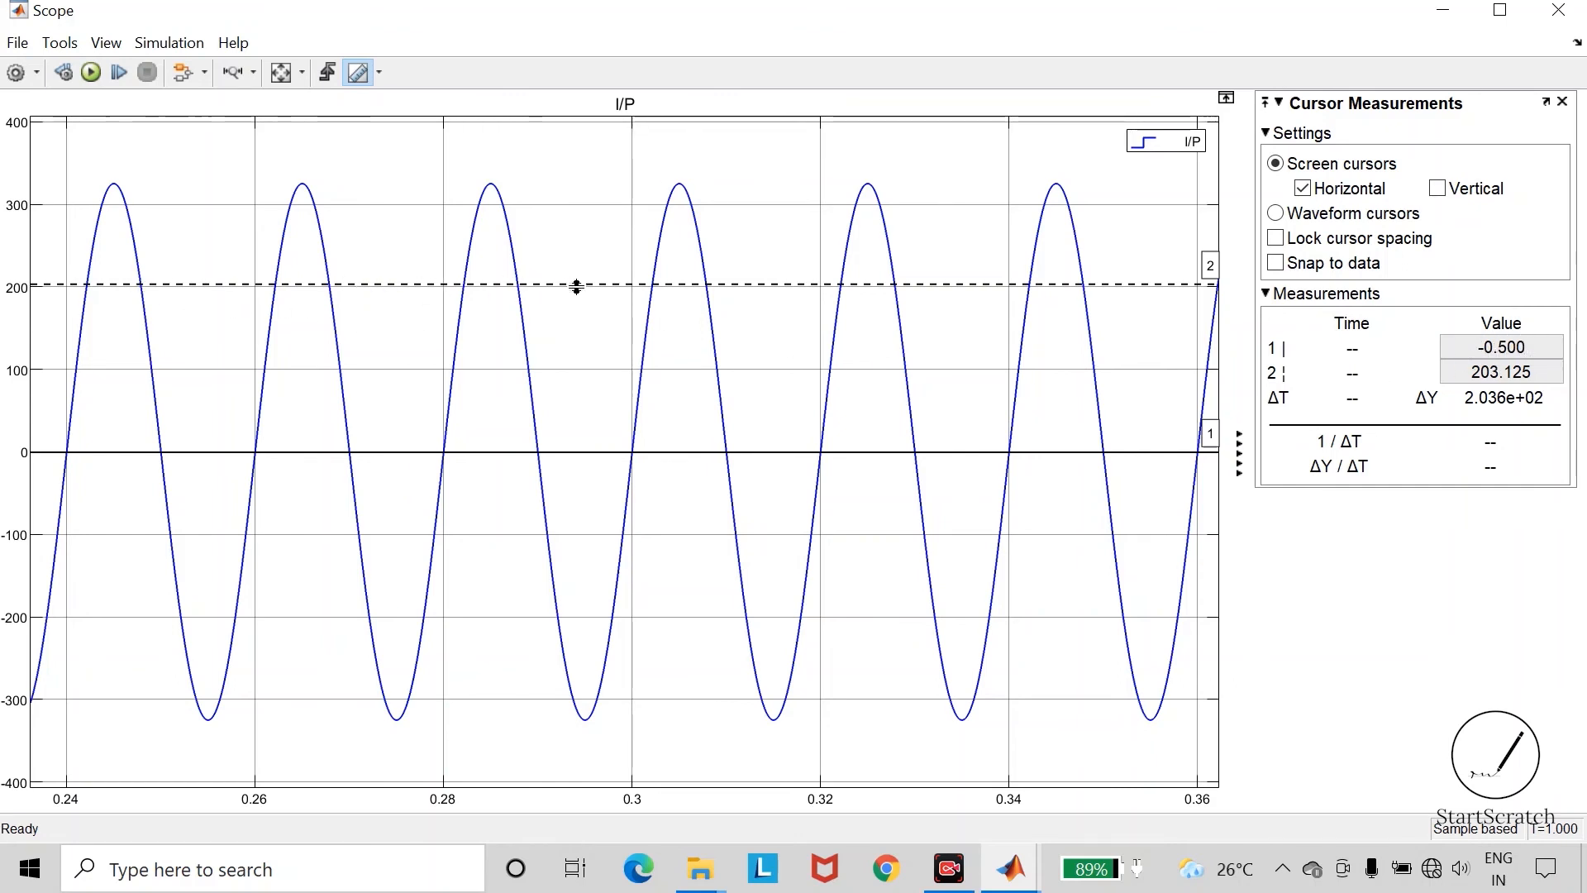
drag(577, 286, 579, 187)
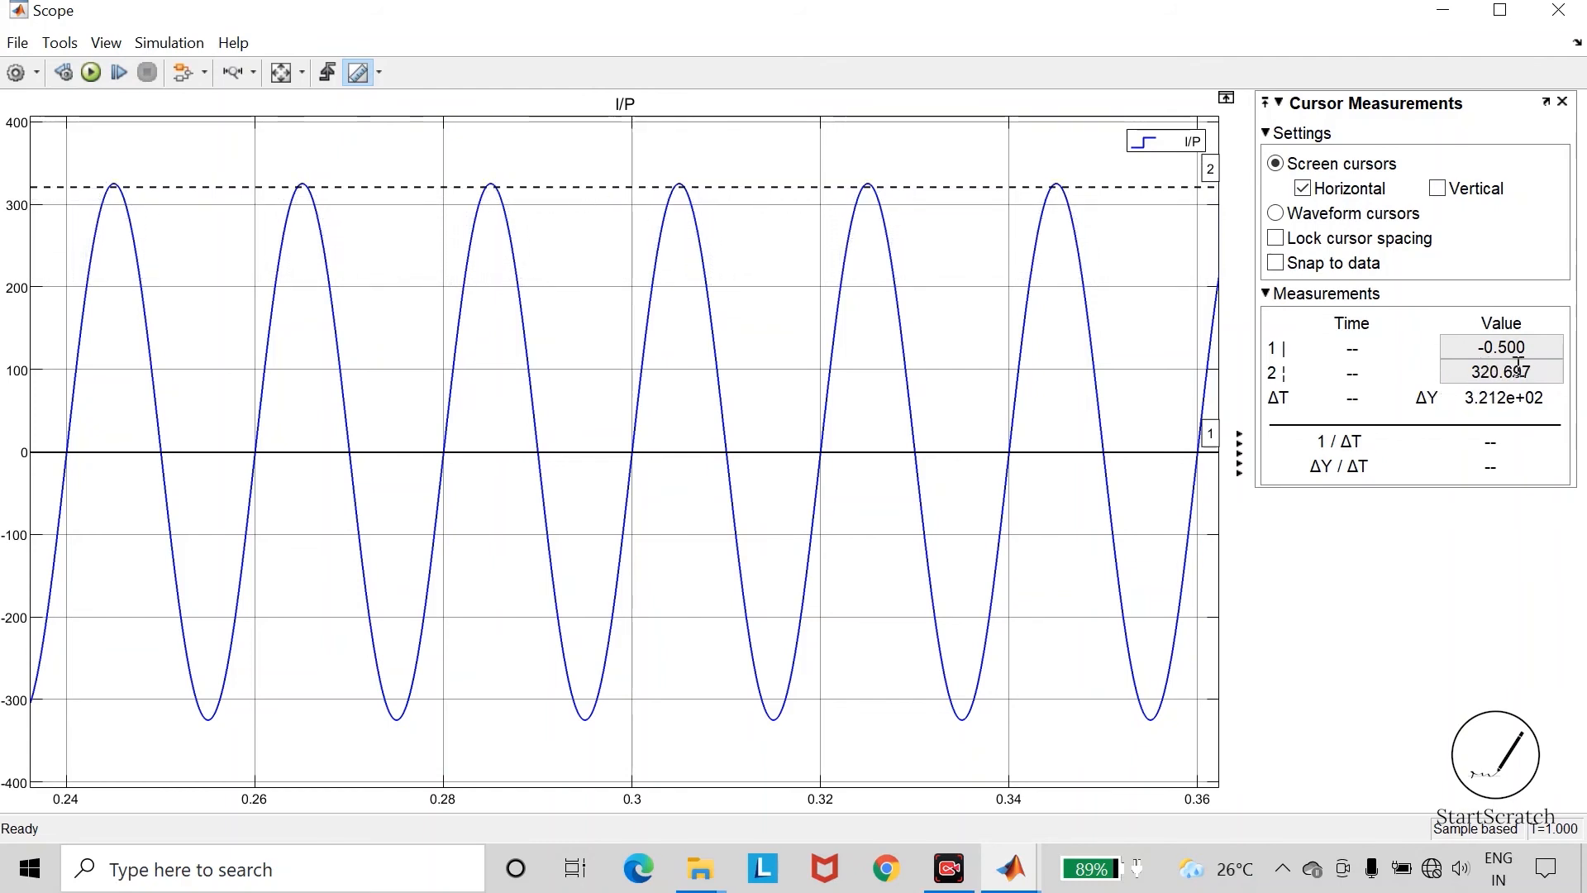
drag(778, 186, 775, 184)
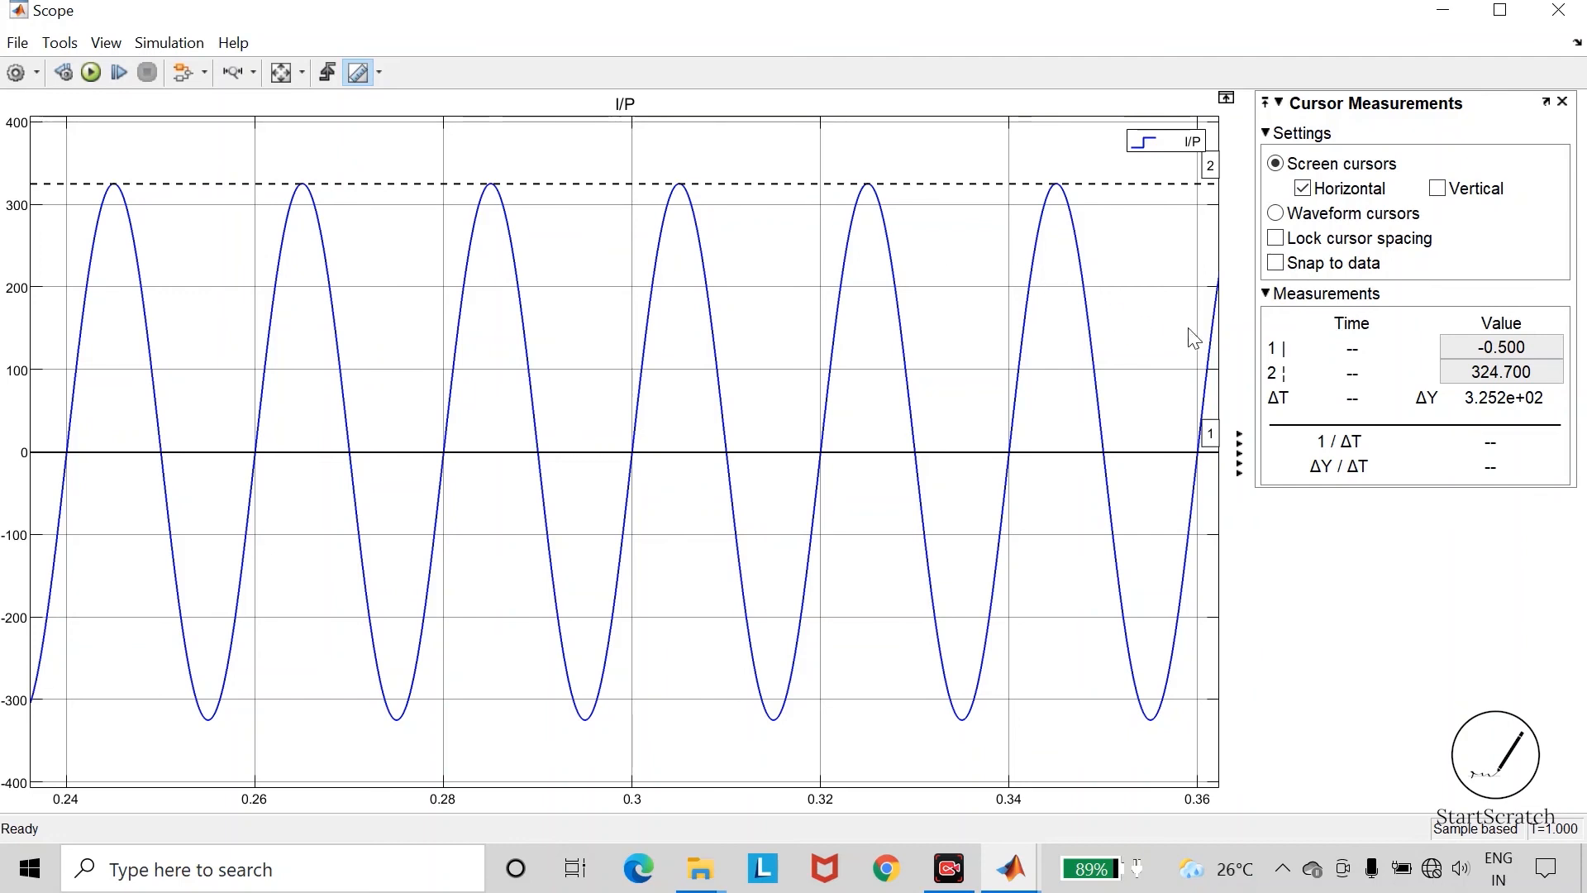